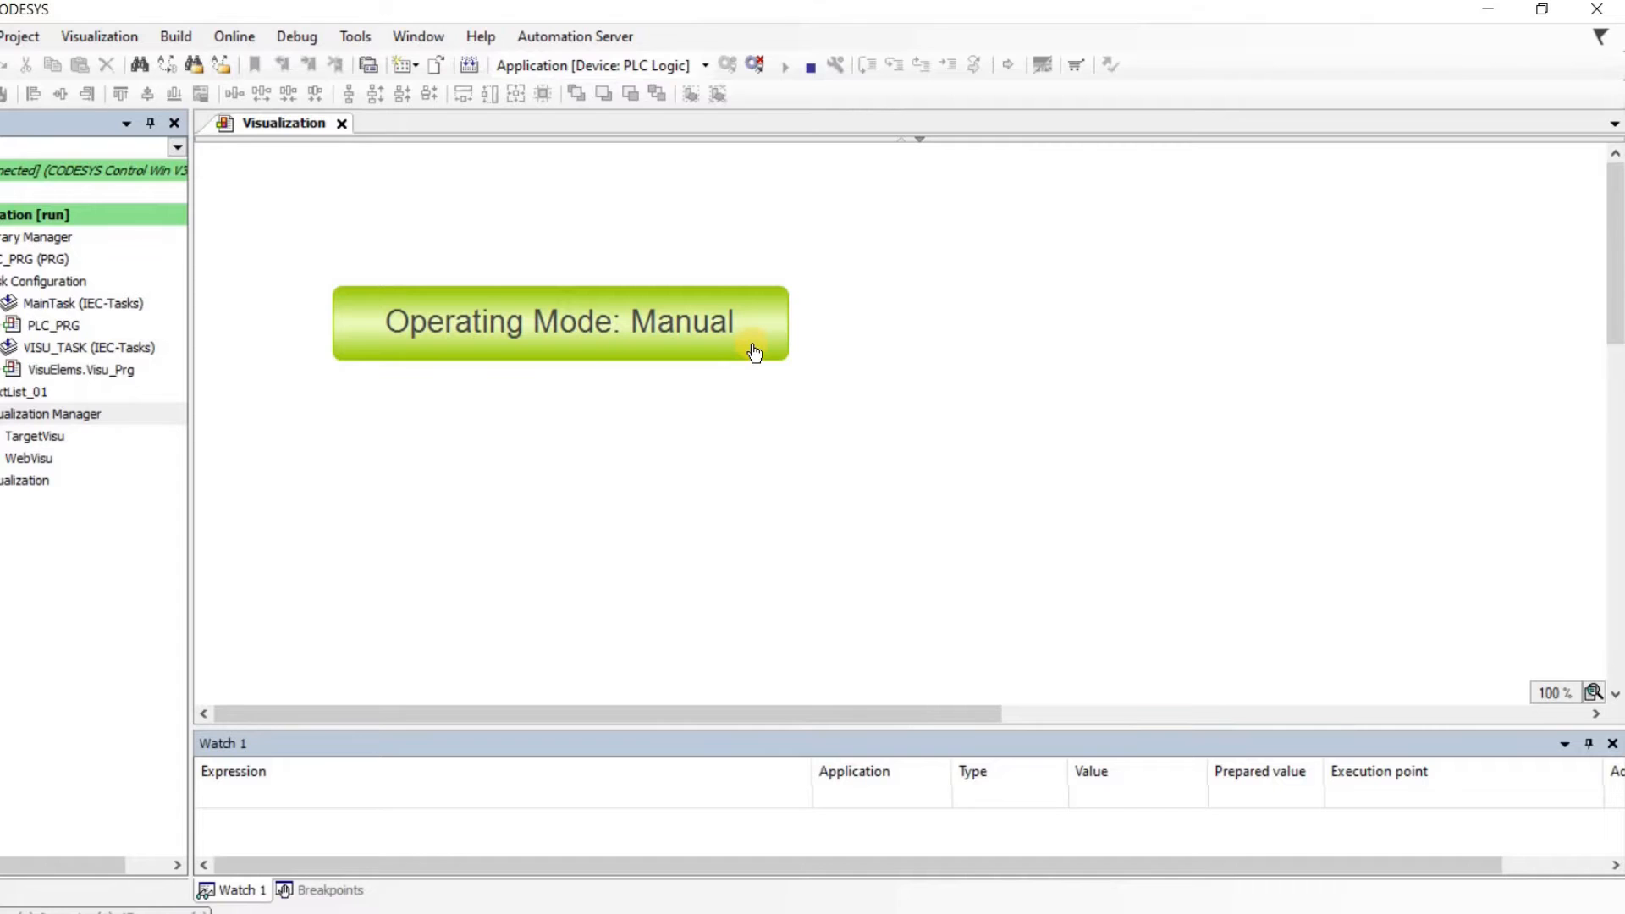
- Toggle the Operating Mode button between Manual and Auto in the running visualization
click(756, 351)
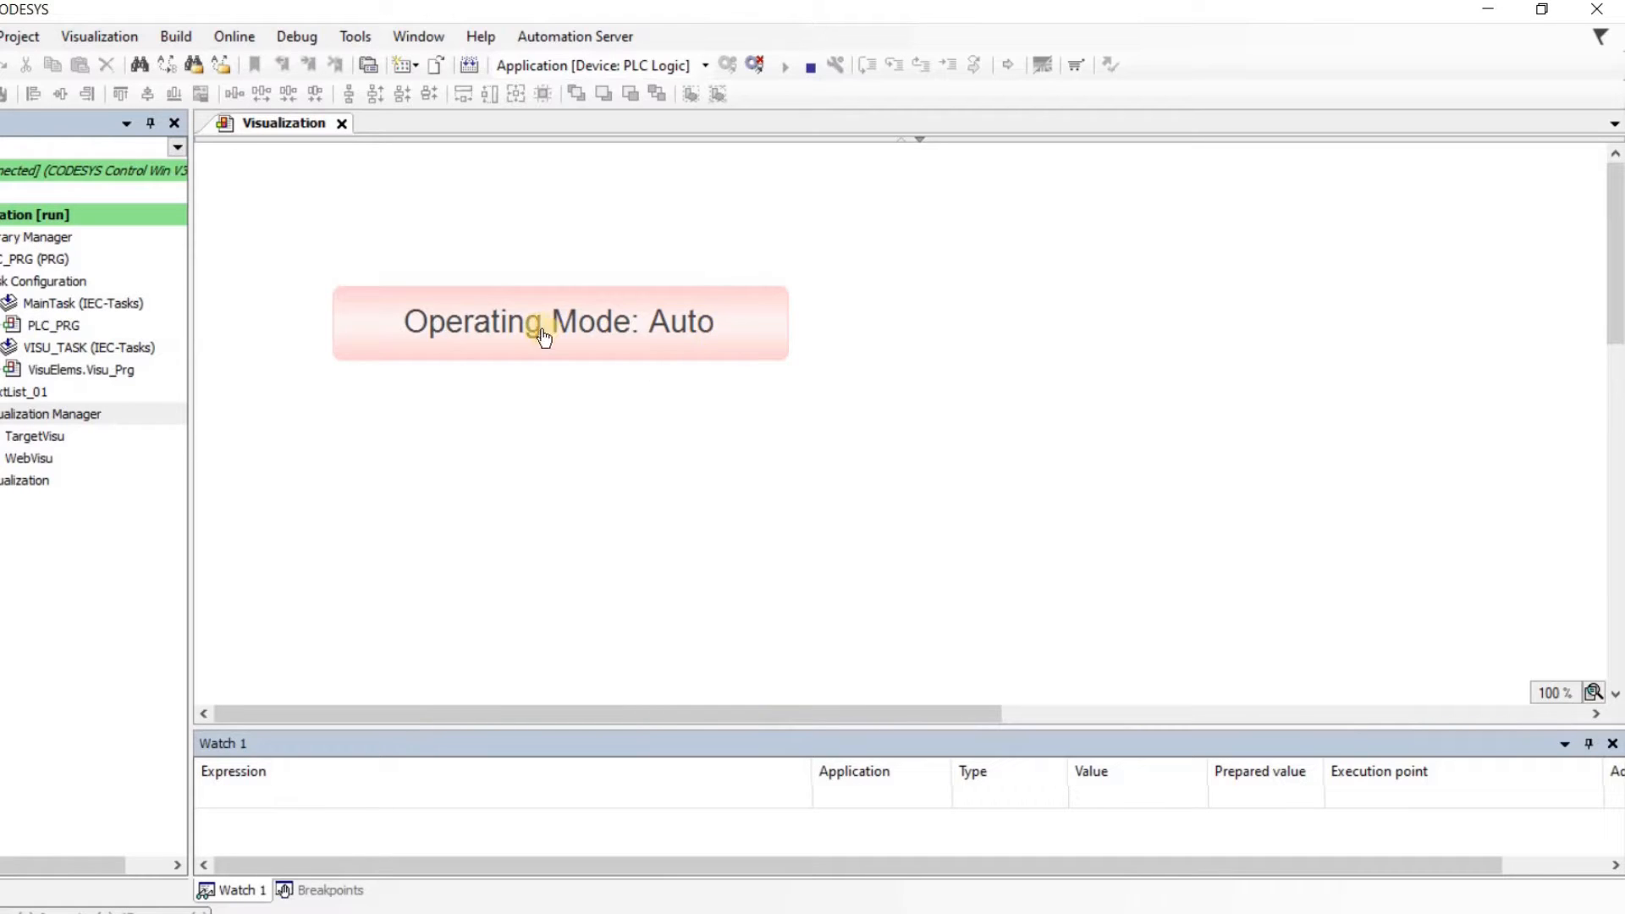
click(675, 352)
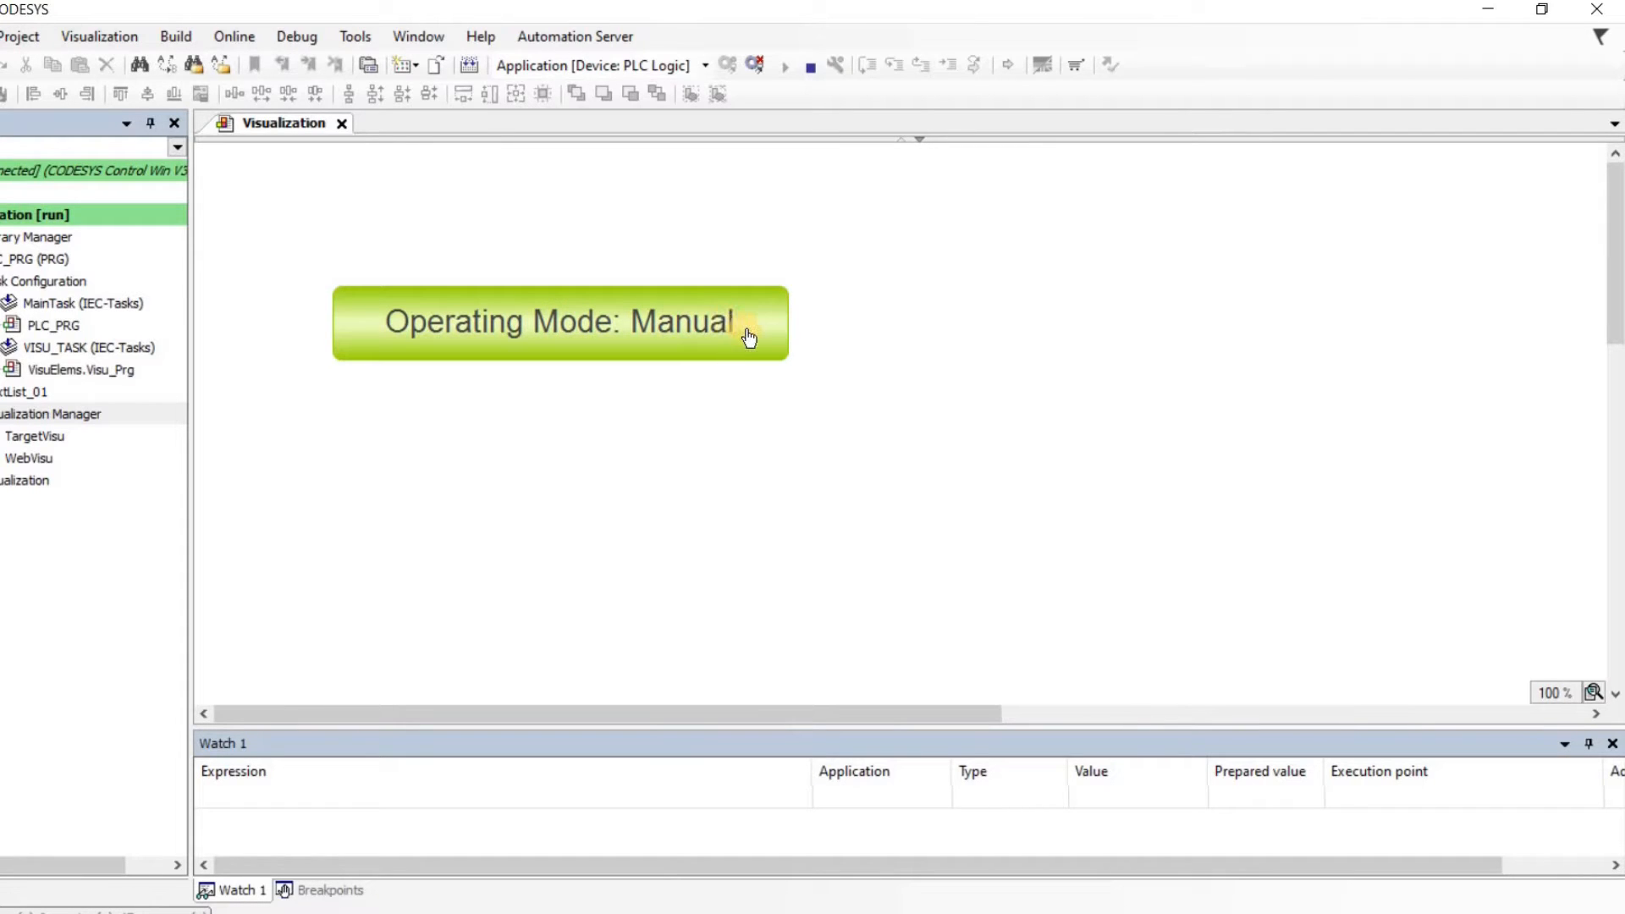
click(749, 337)
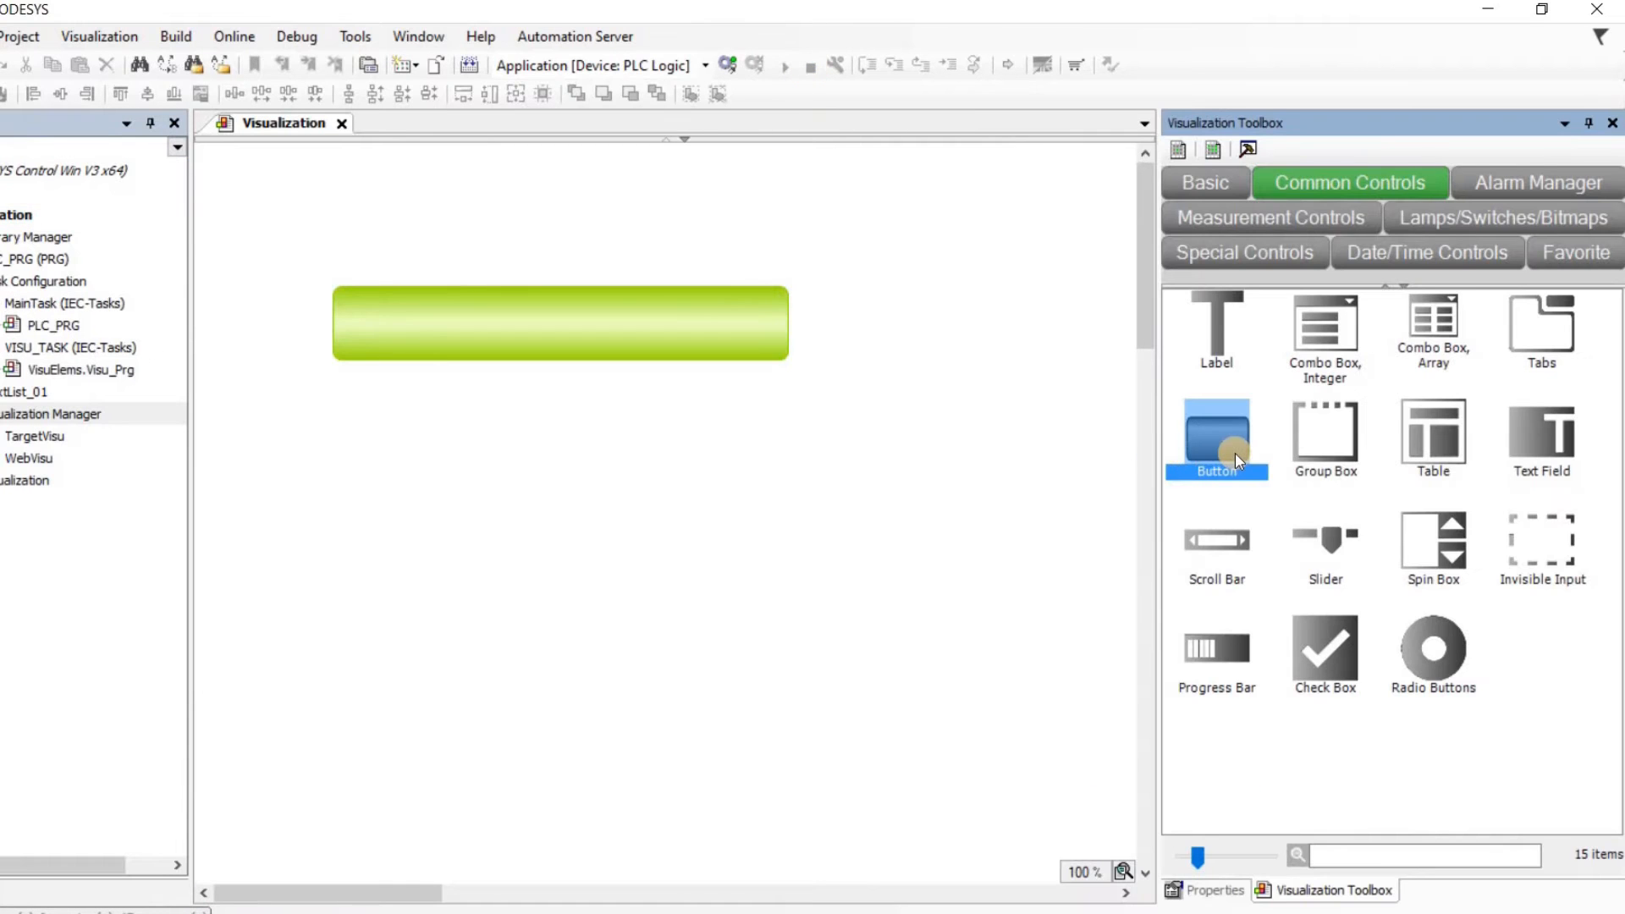
- Place a new button from the common controls just below the green button on the visualization
drag(1236, 454, 380, 417)
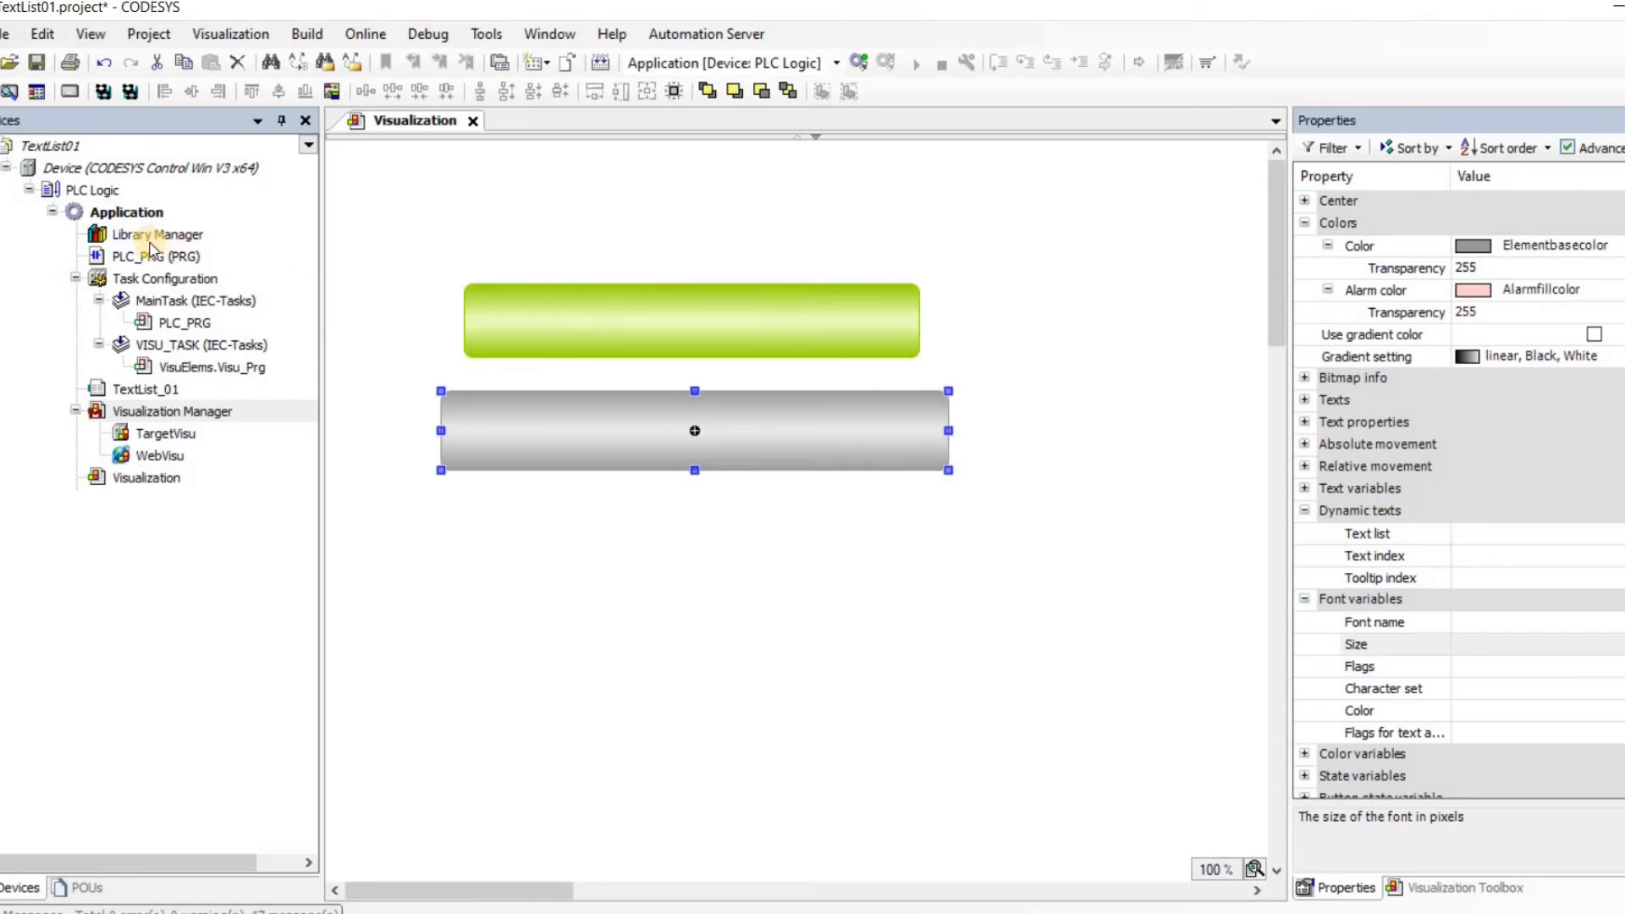
- Add a text list named TextList_02 to the Application
right_click(149, 220)
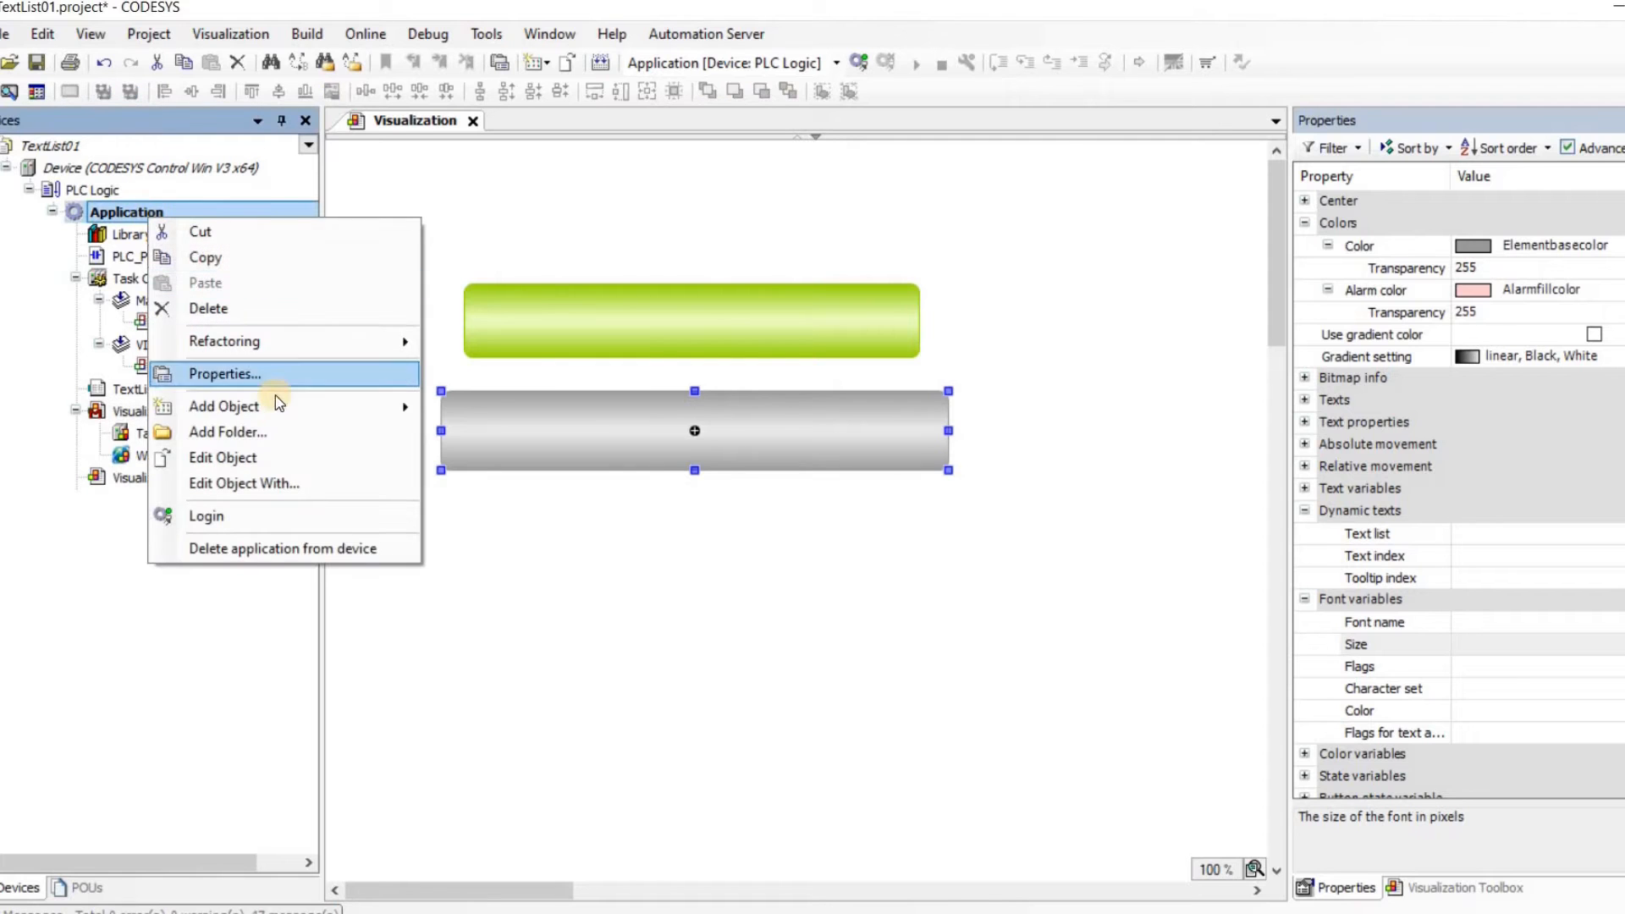
mouse_move(276, 407)
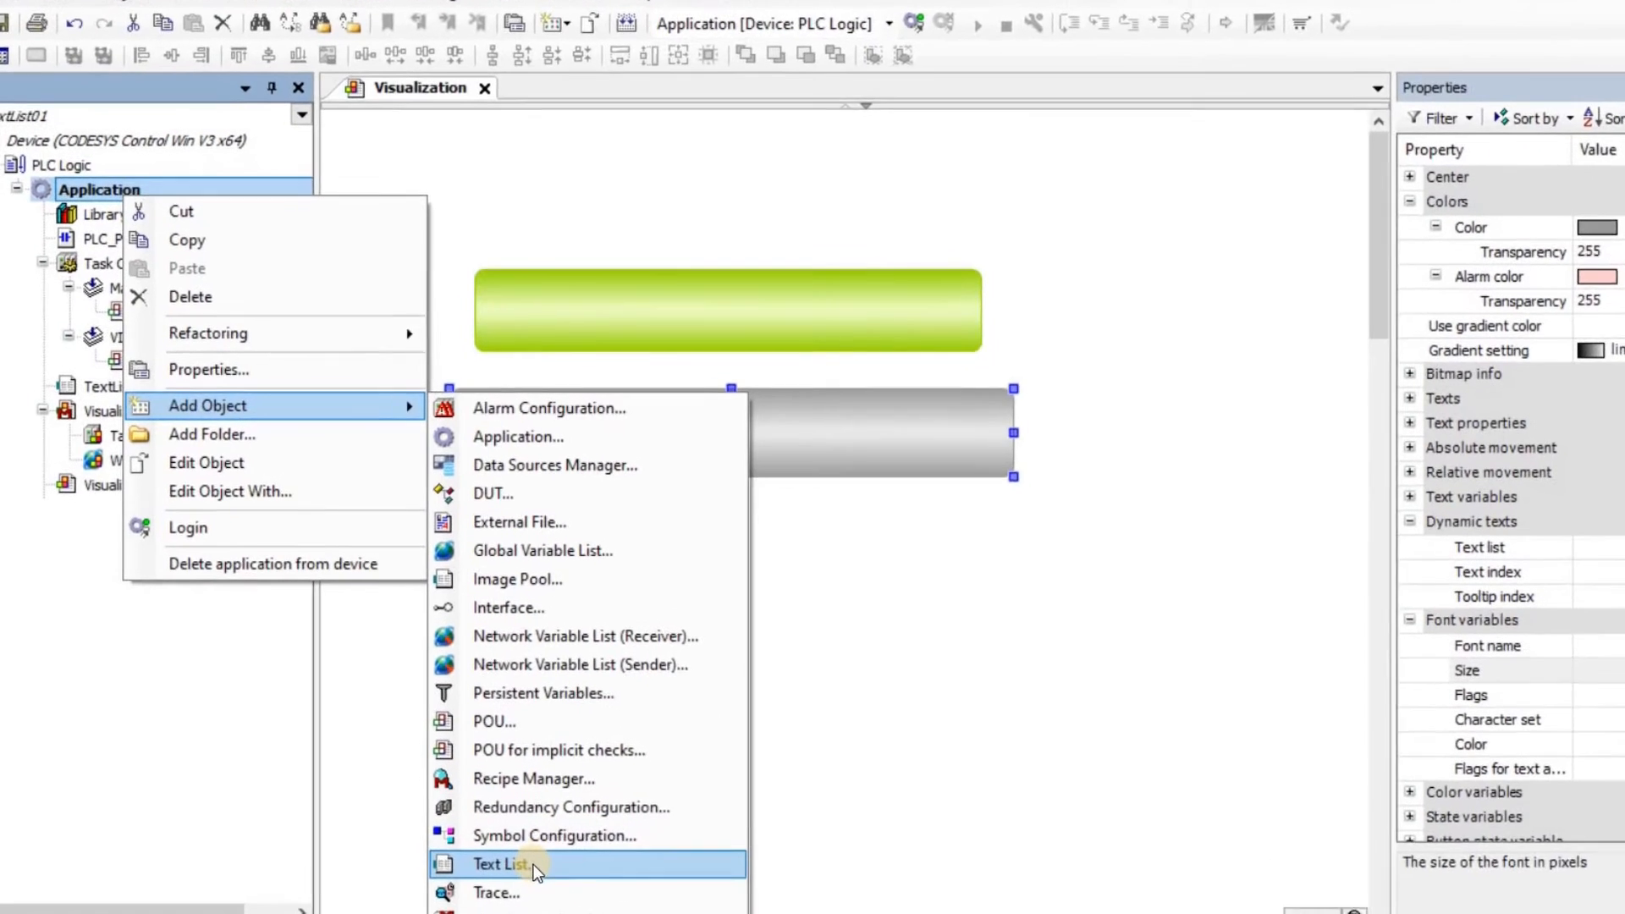
click(556, 913)
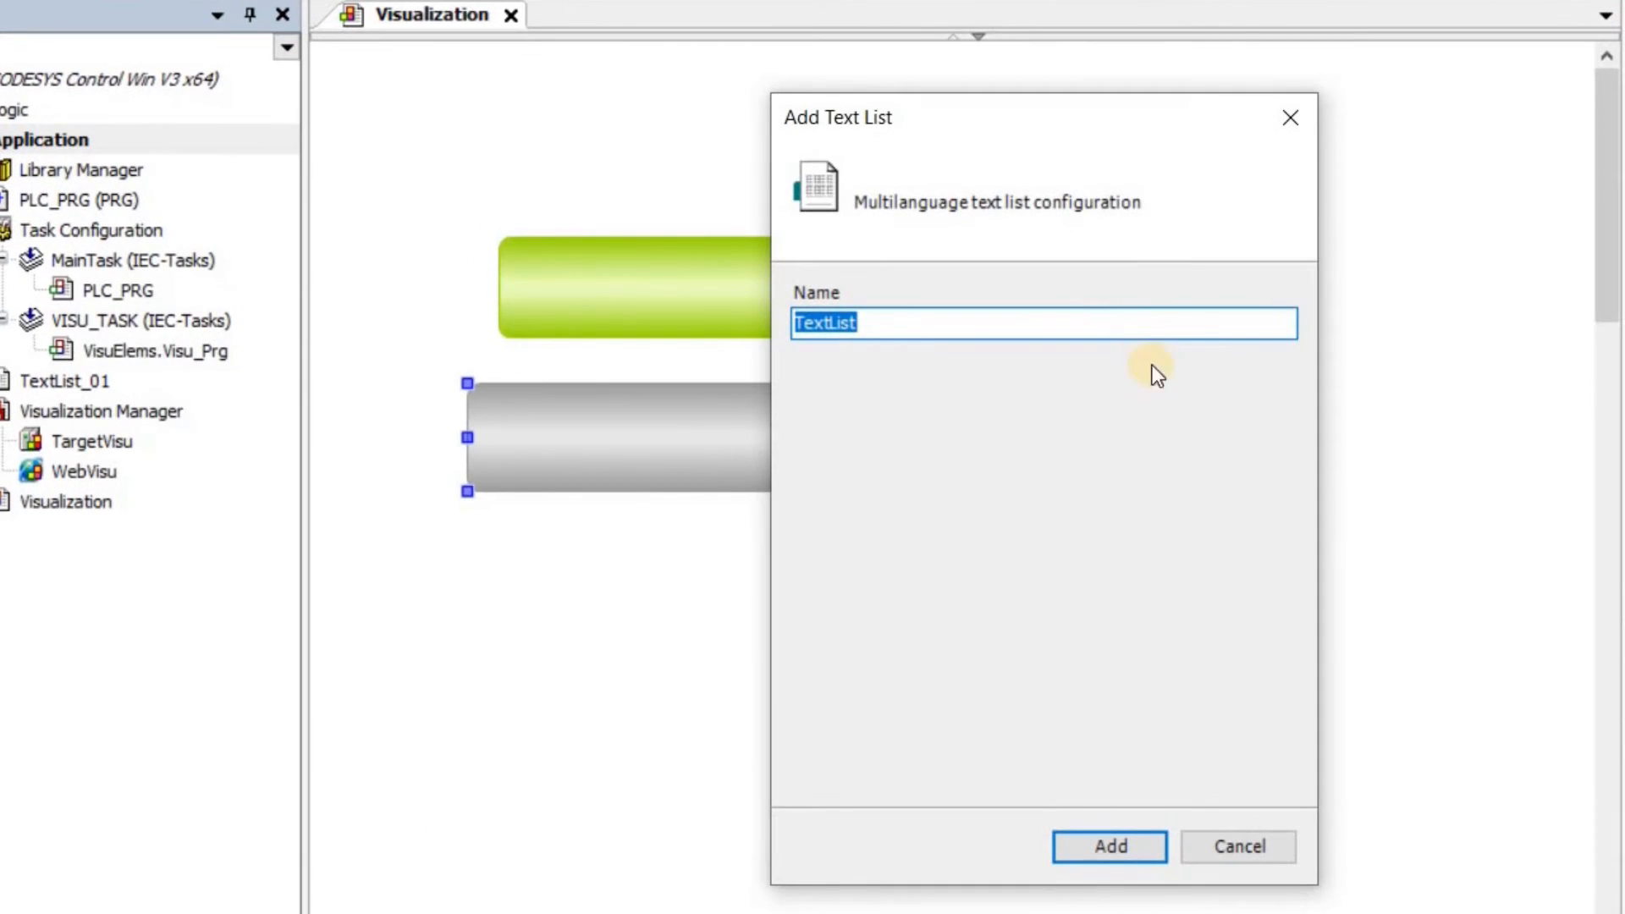
click(1161, 329)
text(_0)
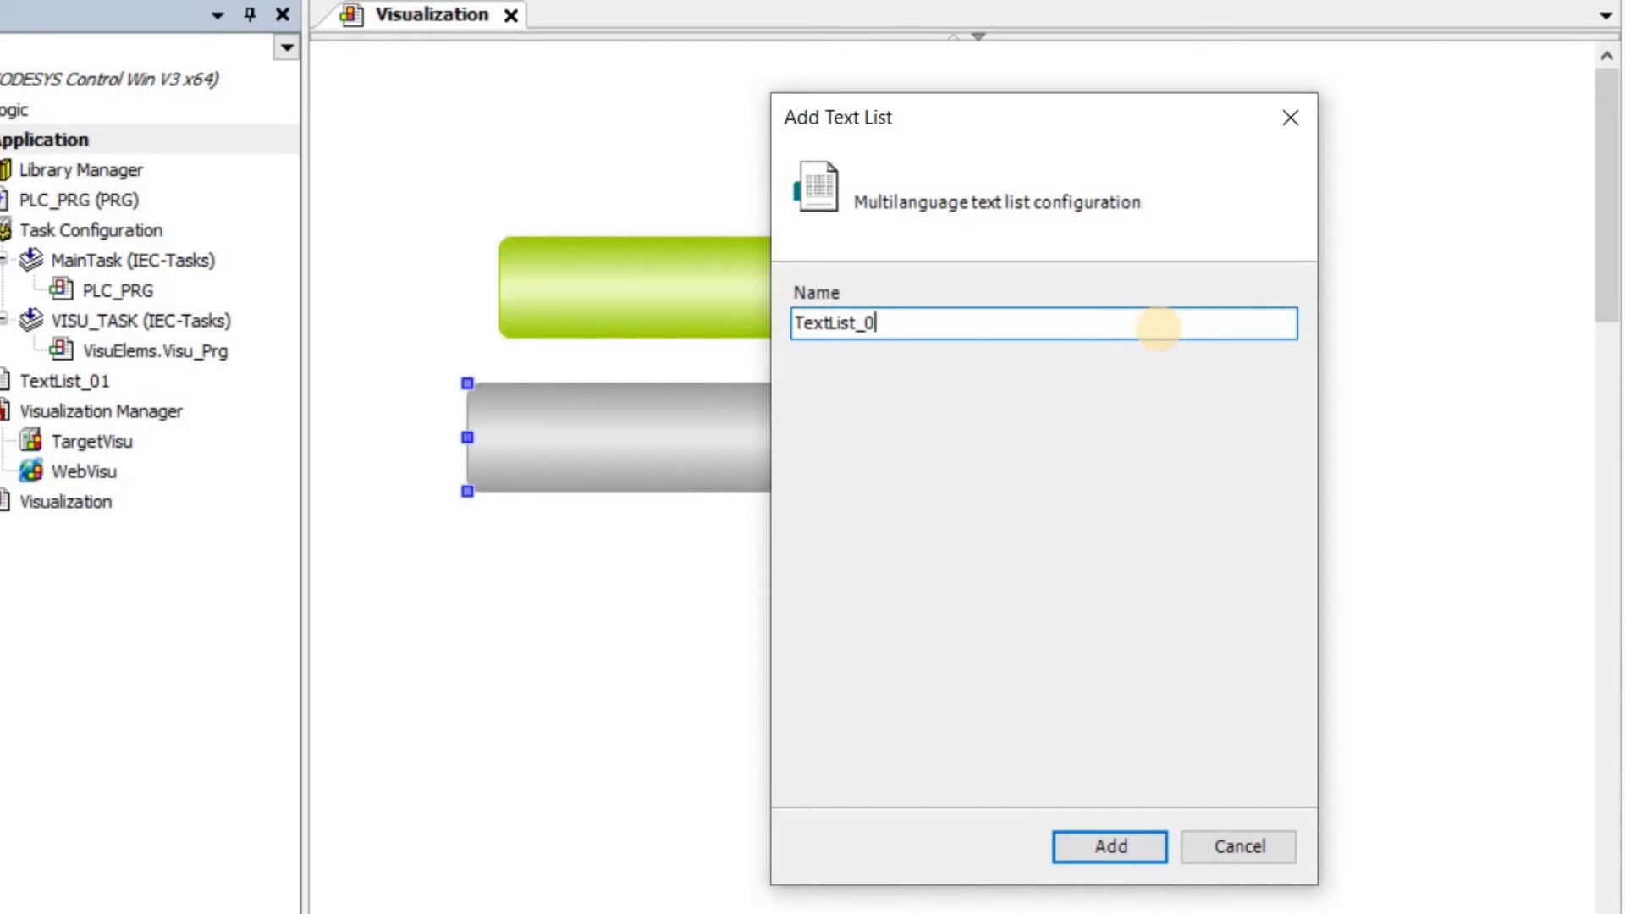
text(2)
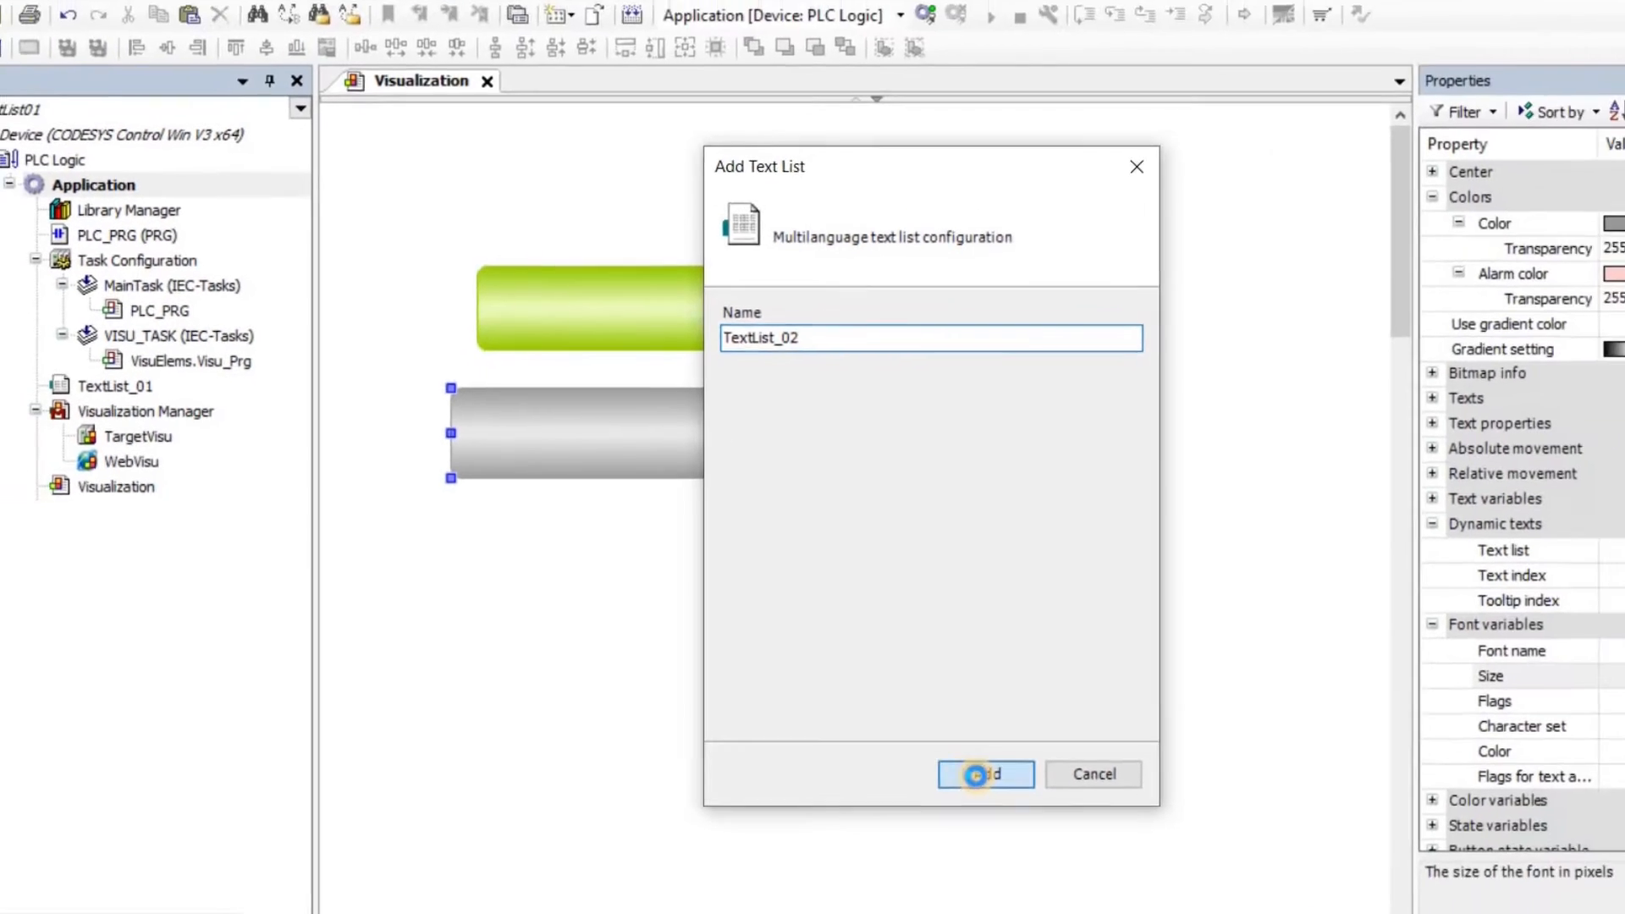
click(1099, 848)
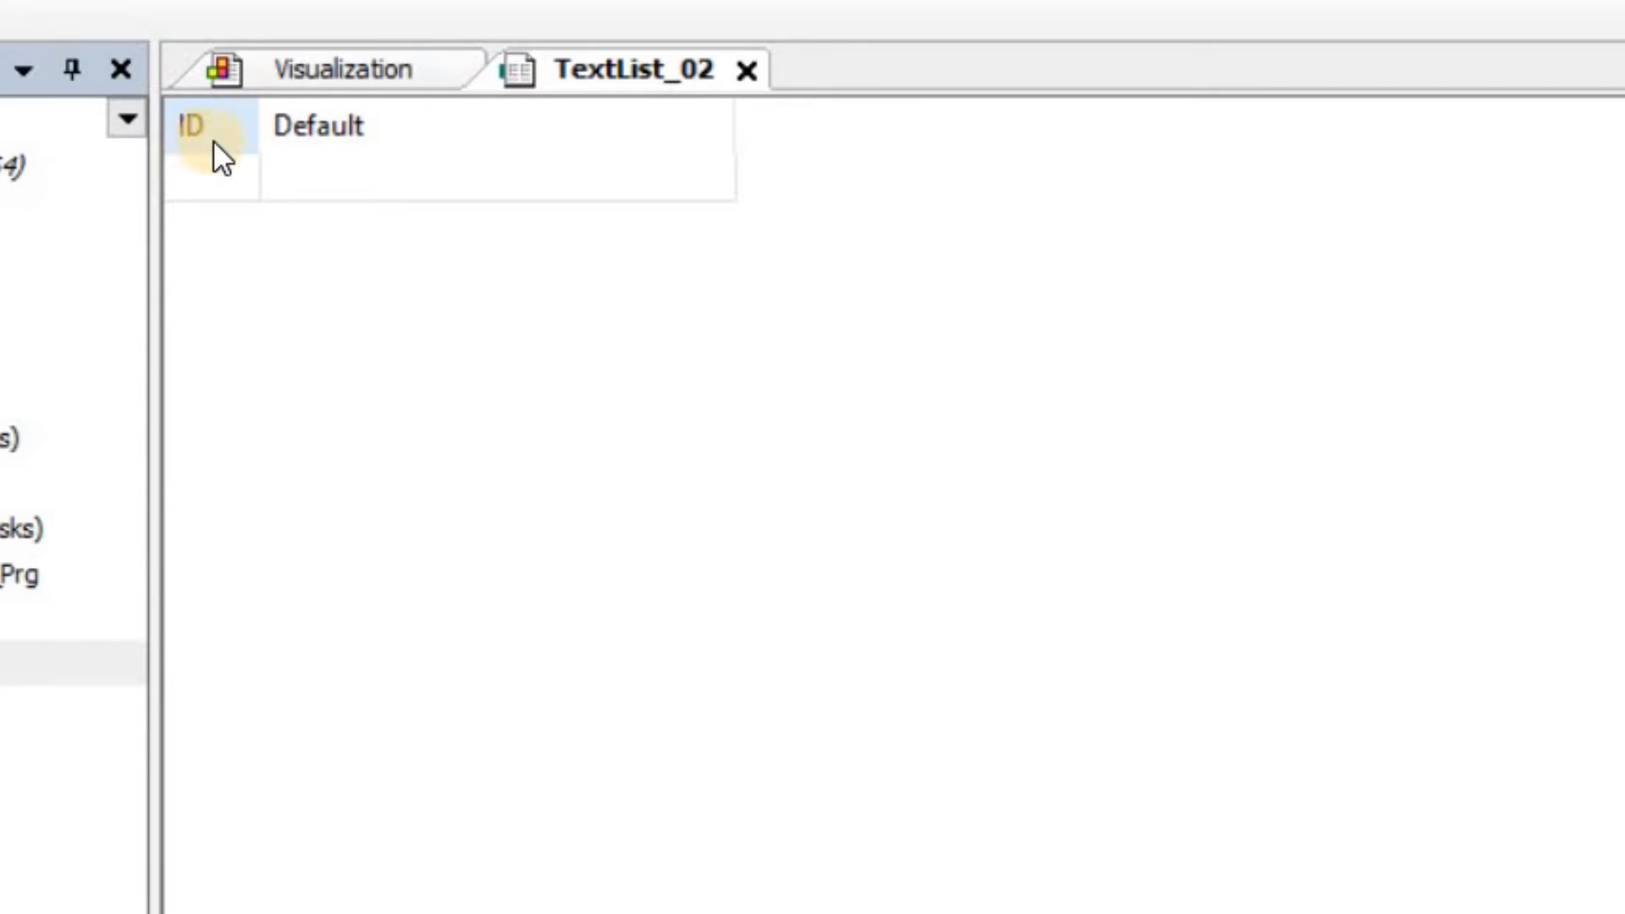
- Create two entries in TextList_02 with the IDs 0 and 1
click(230, 174)
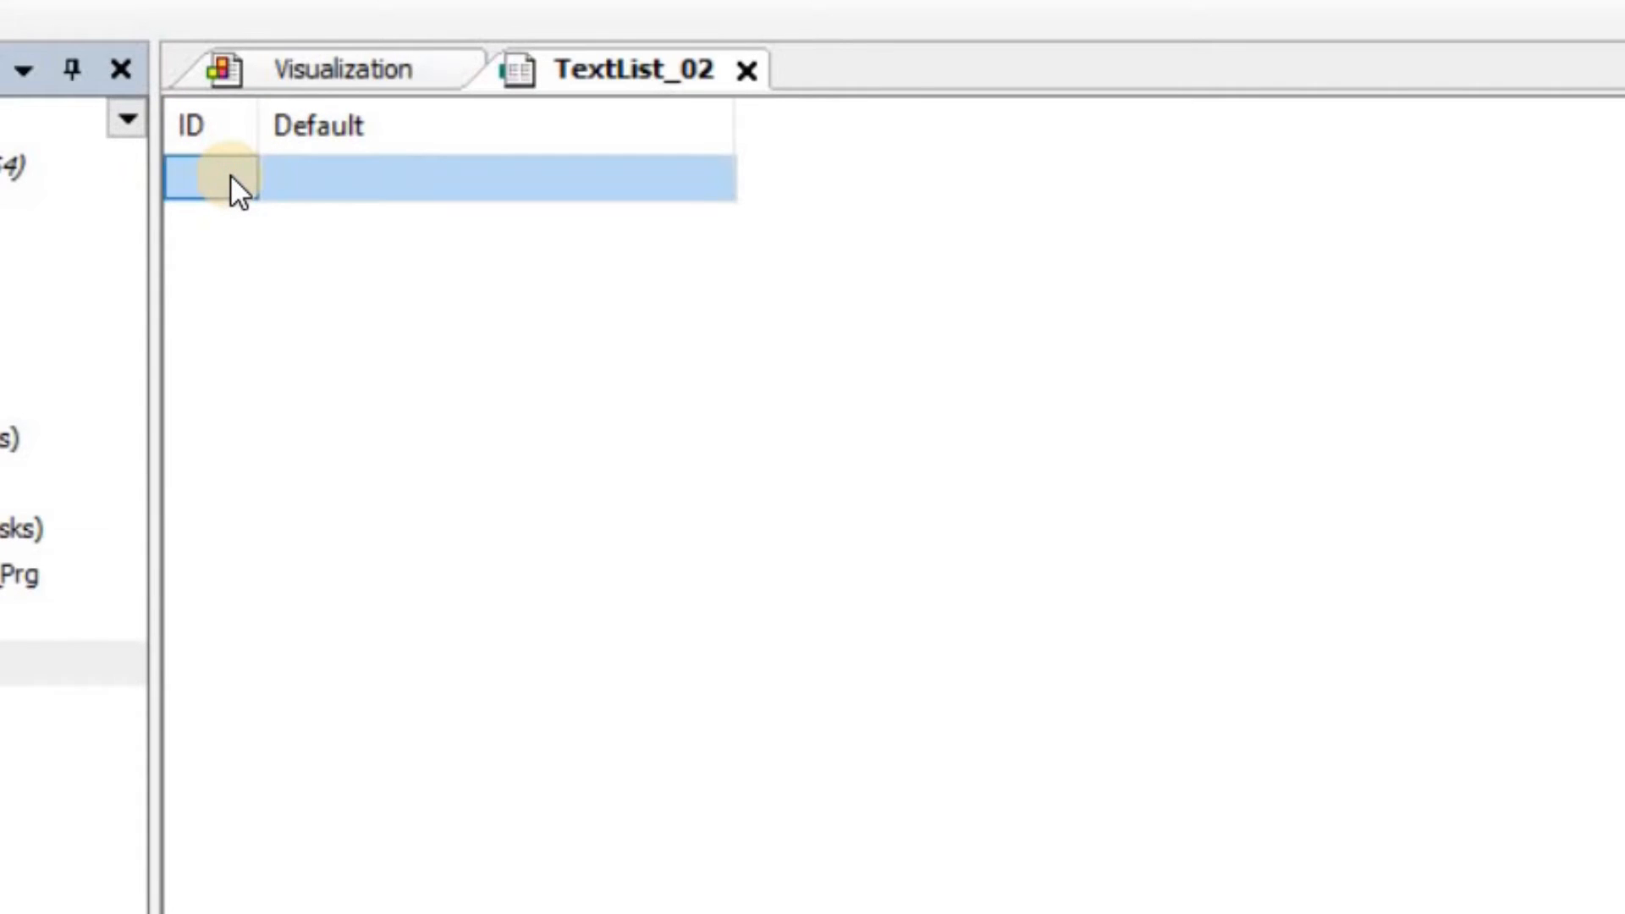
text(0)
key(Return)
click(229, 222)
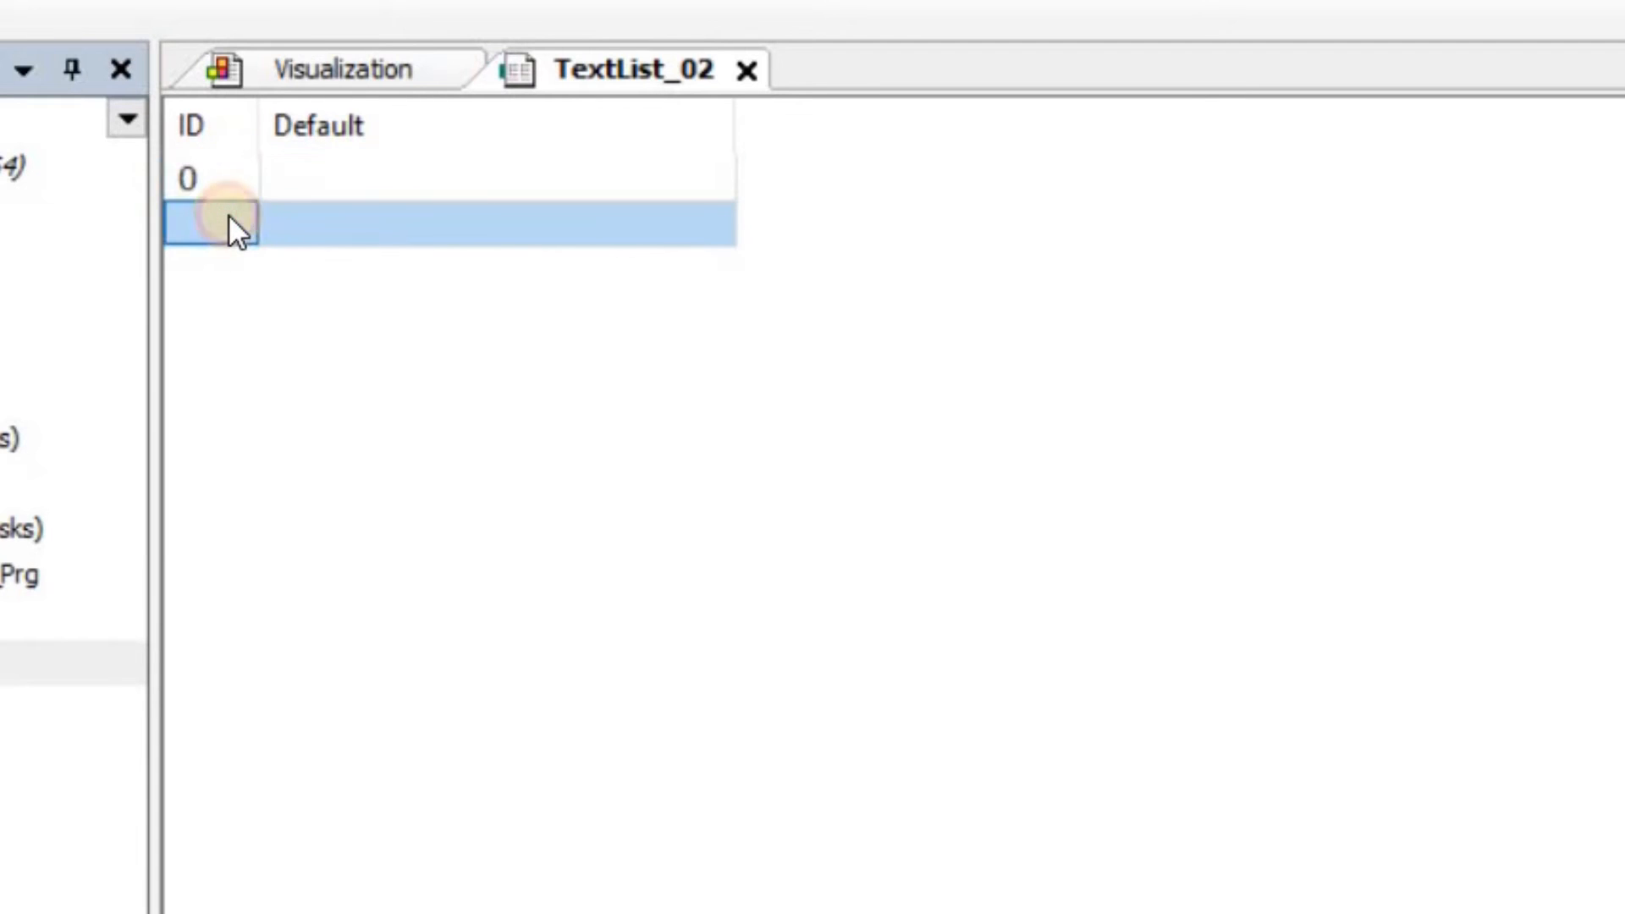
text(1)
key(Return)
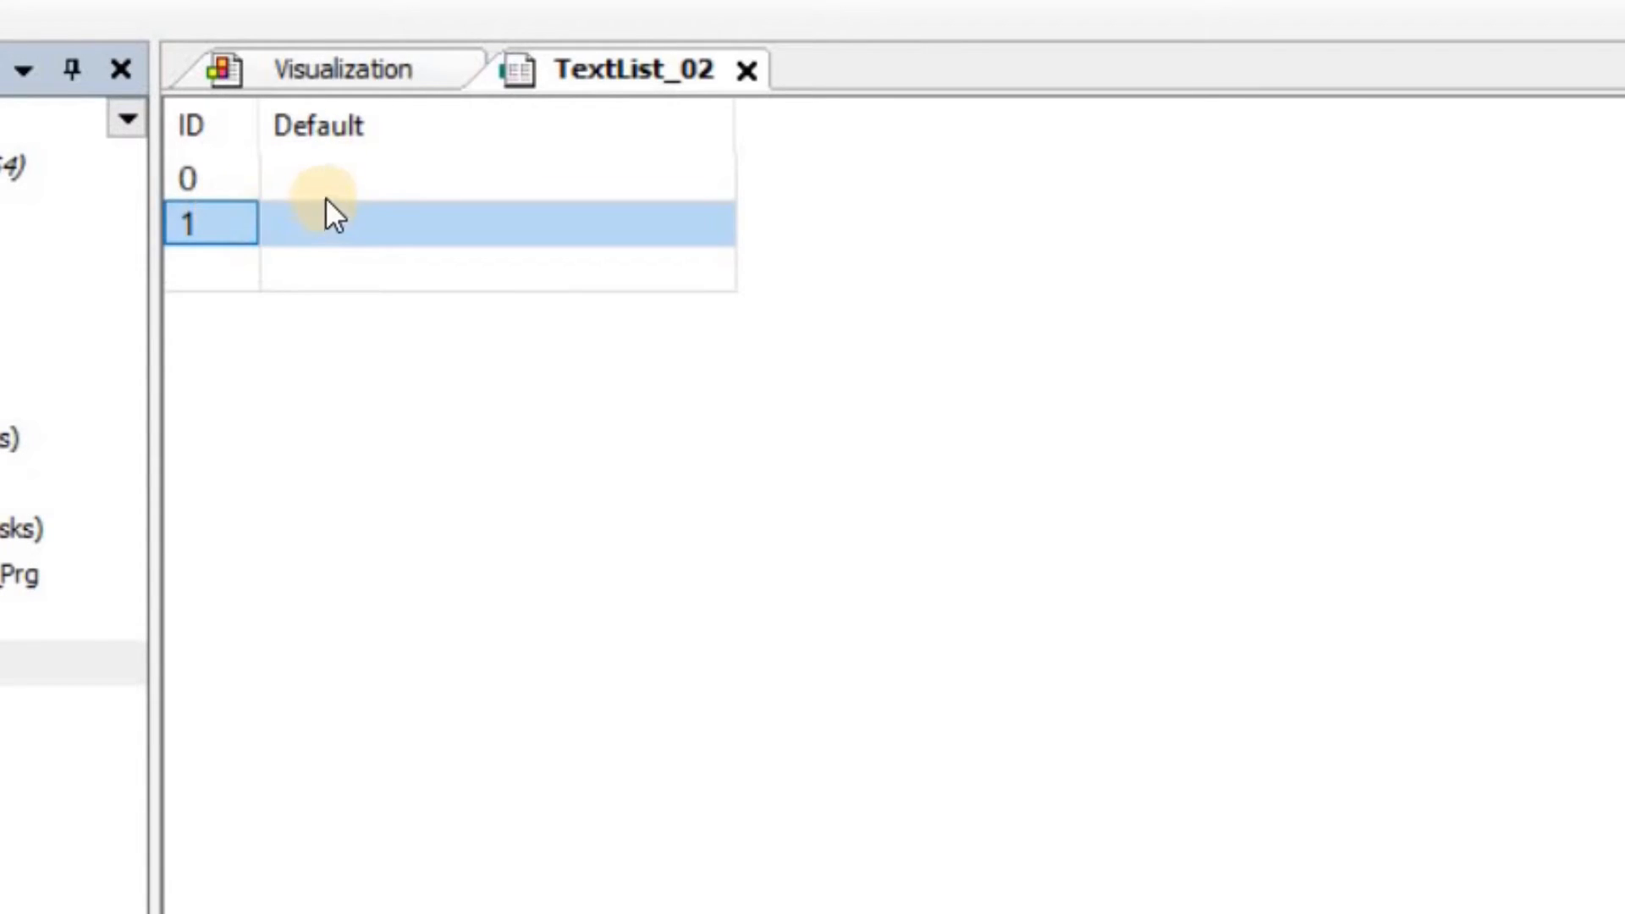
- Enter the default texts OFF for ID 0 and ON for ID 1, and close TextList_02
click(344, 181)
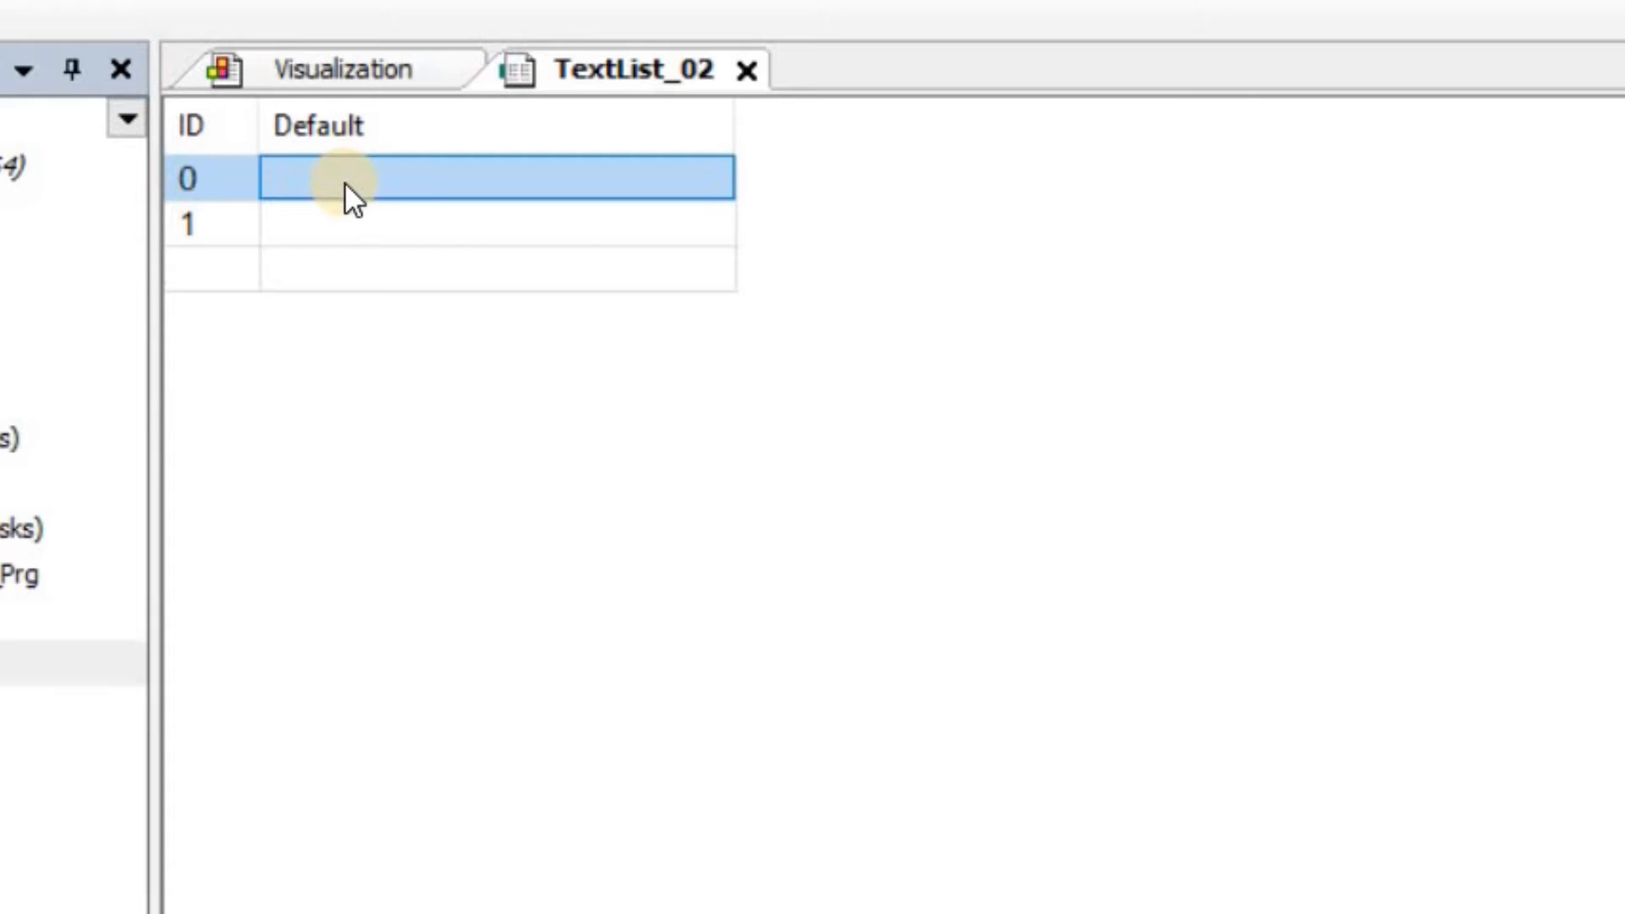
click(343, 181)
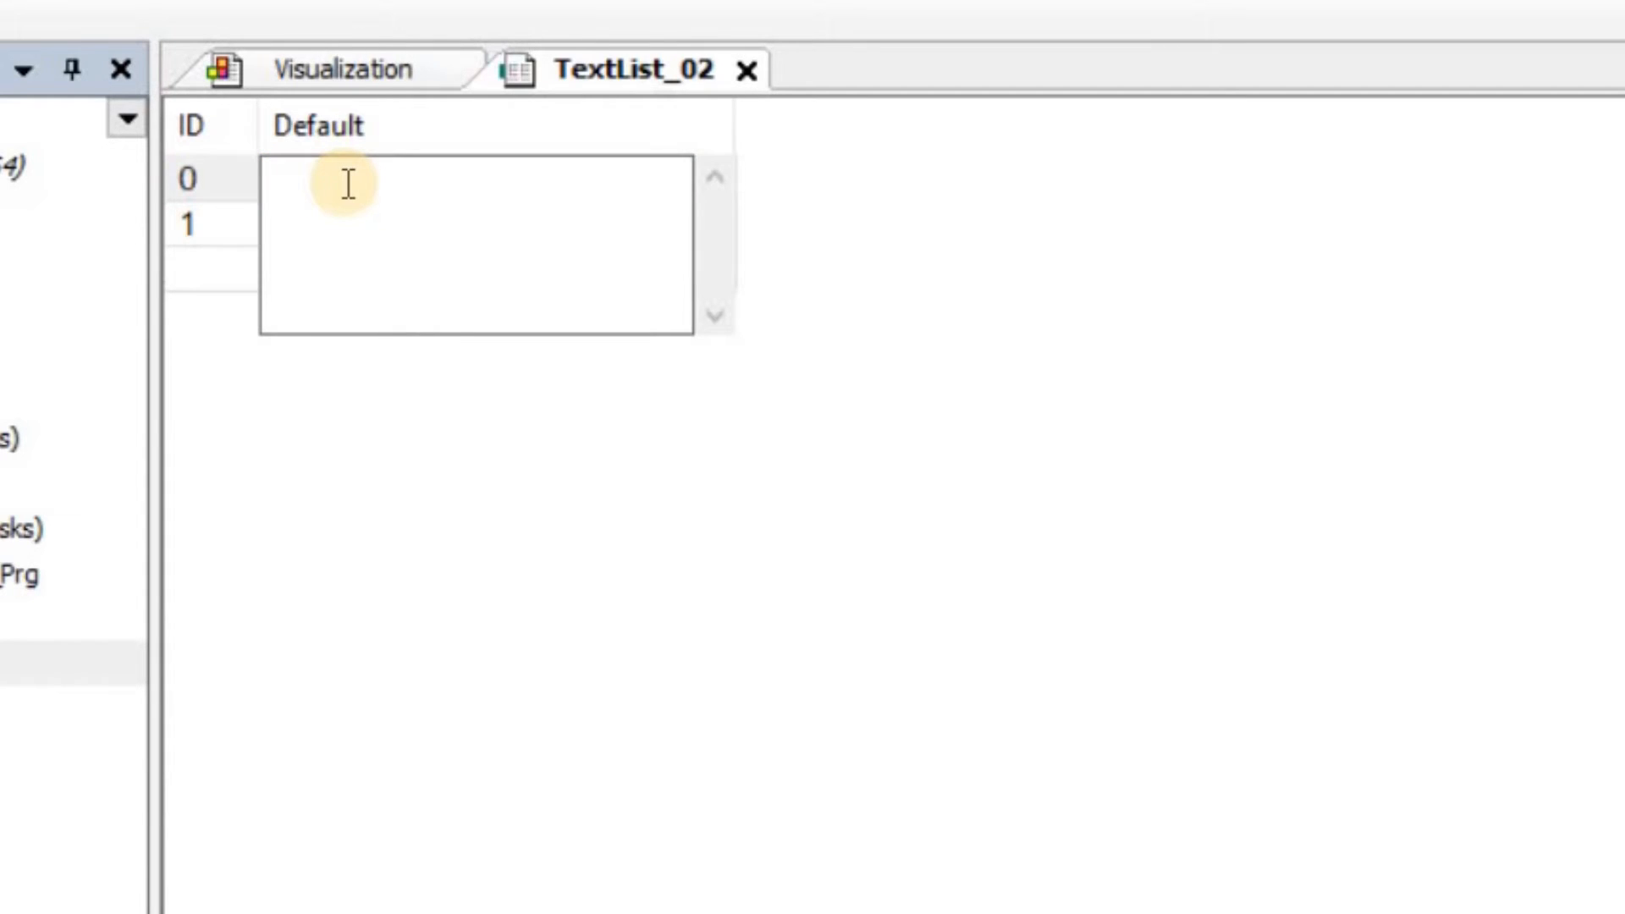
text(OFF)
key(Return)
text(ON)
key(Return)
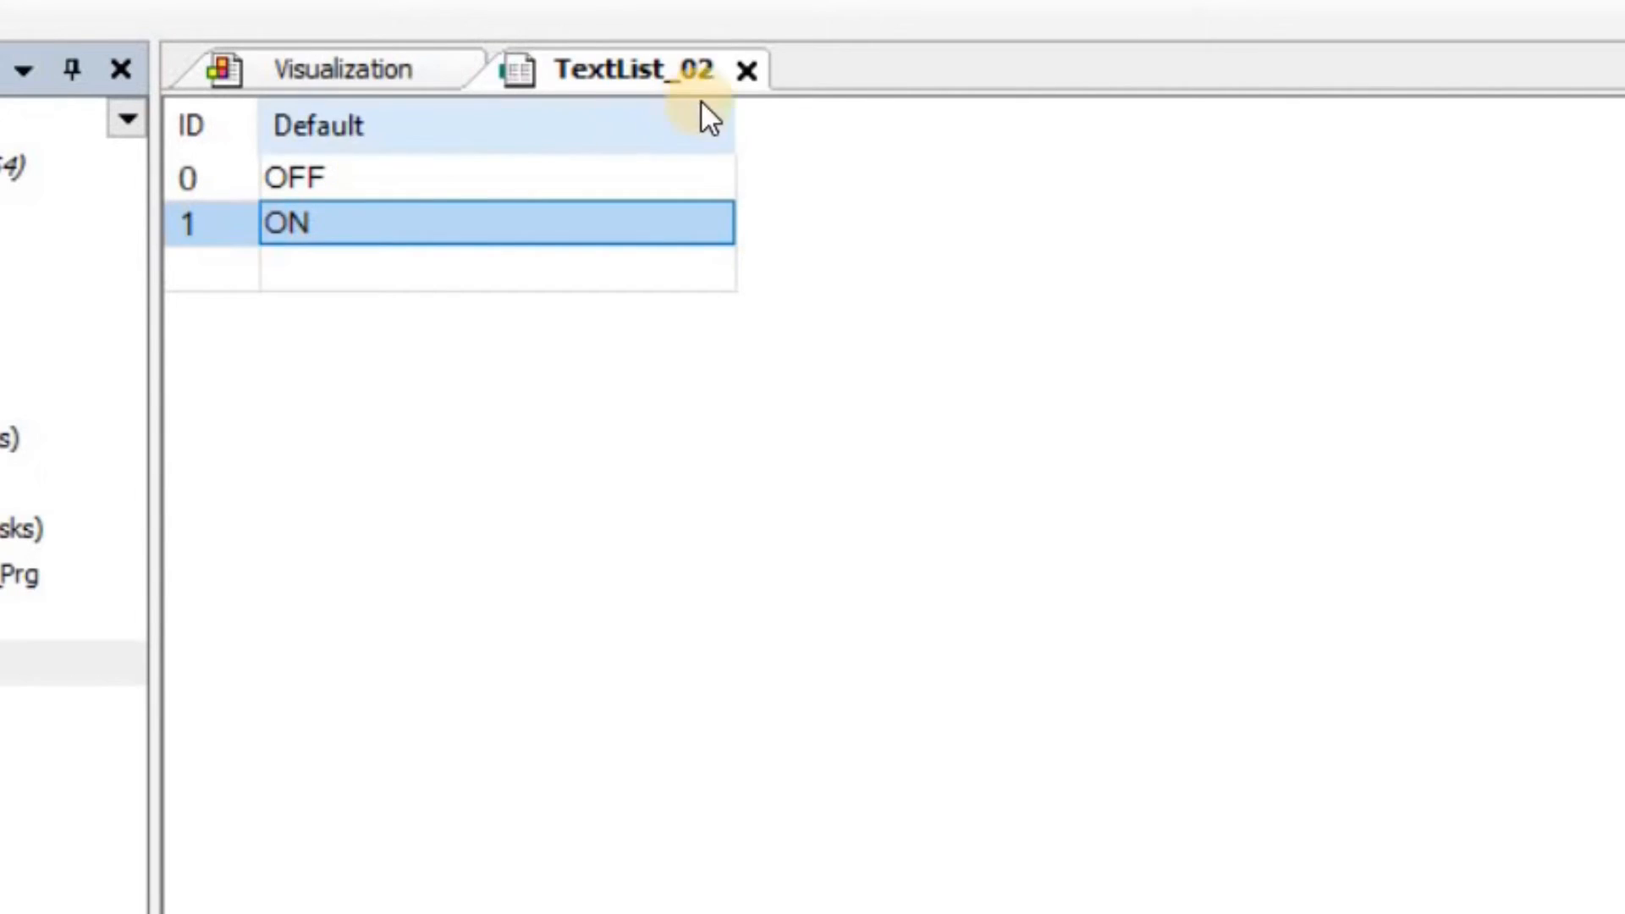
click(747, 69)
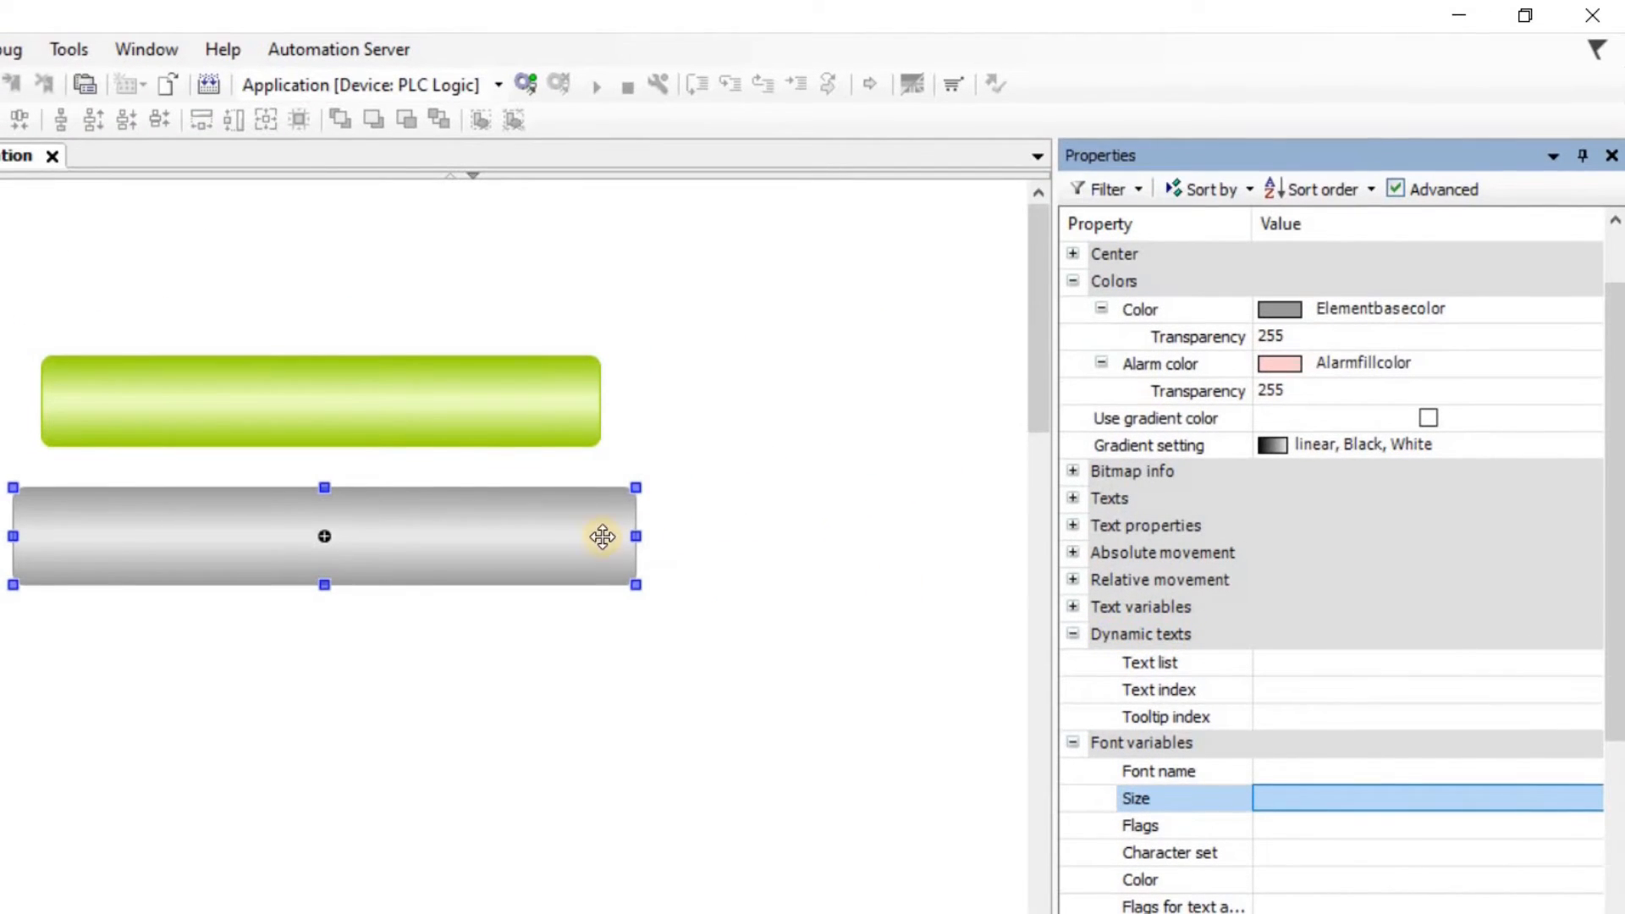
- Assign TextList_02 as the grey button's text list under its dynamic texts
click(1282, 666)
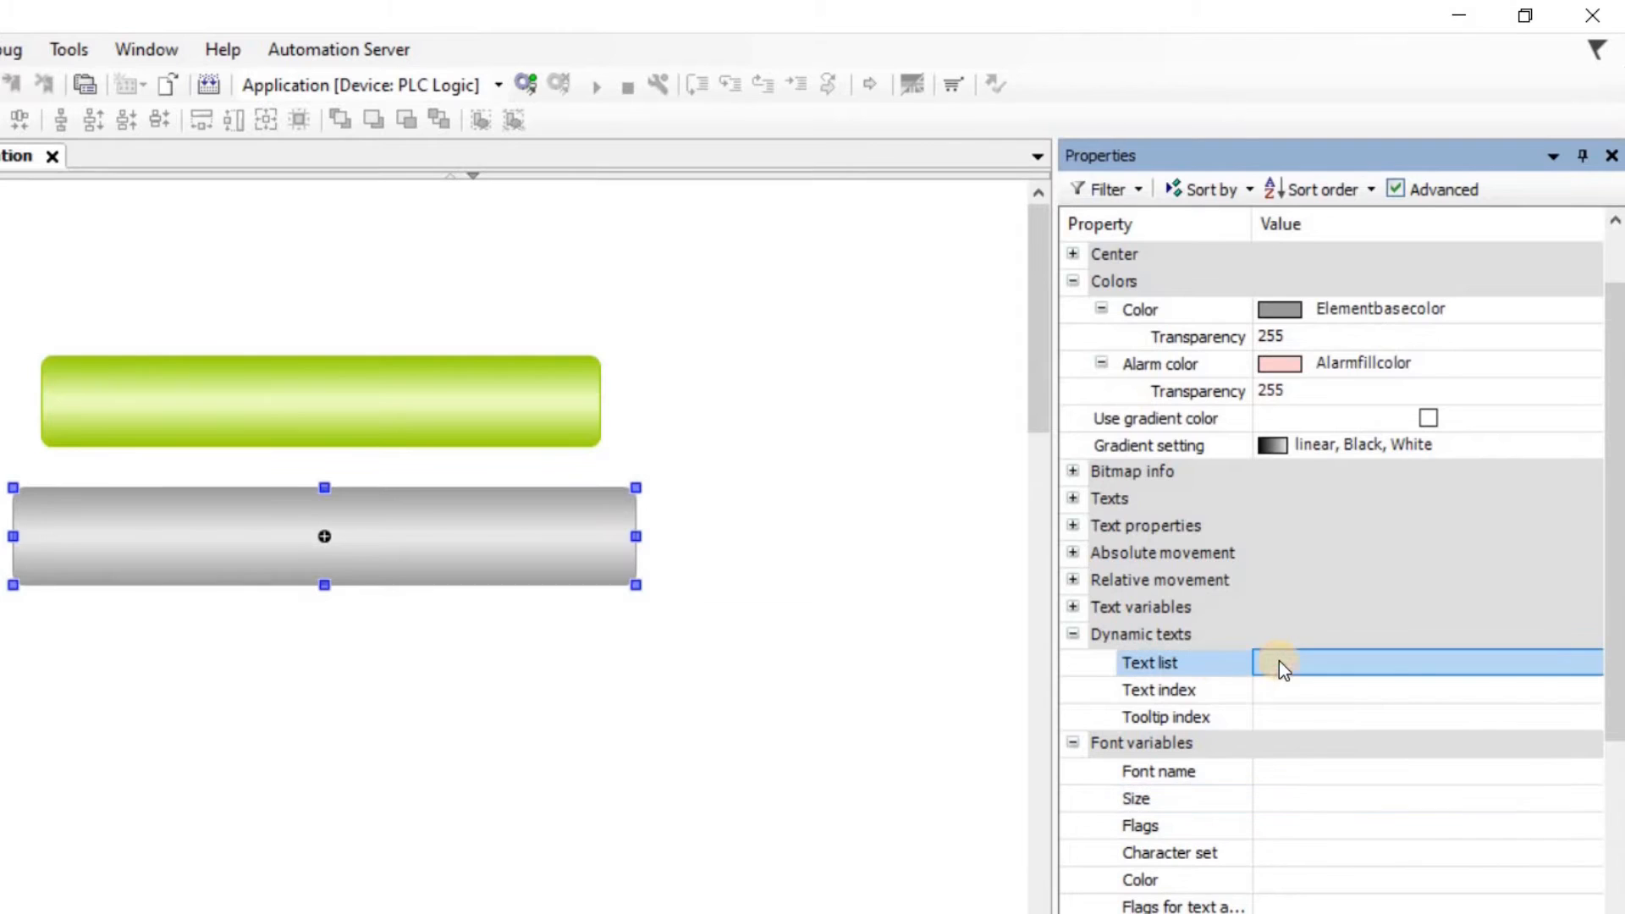
click(1477, 667)
click(1595, 664)
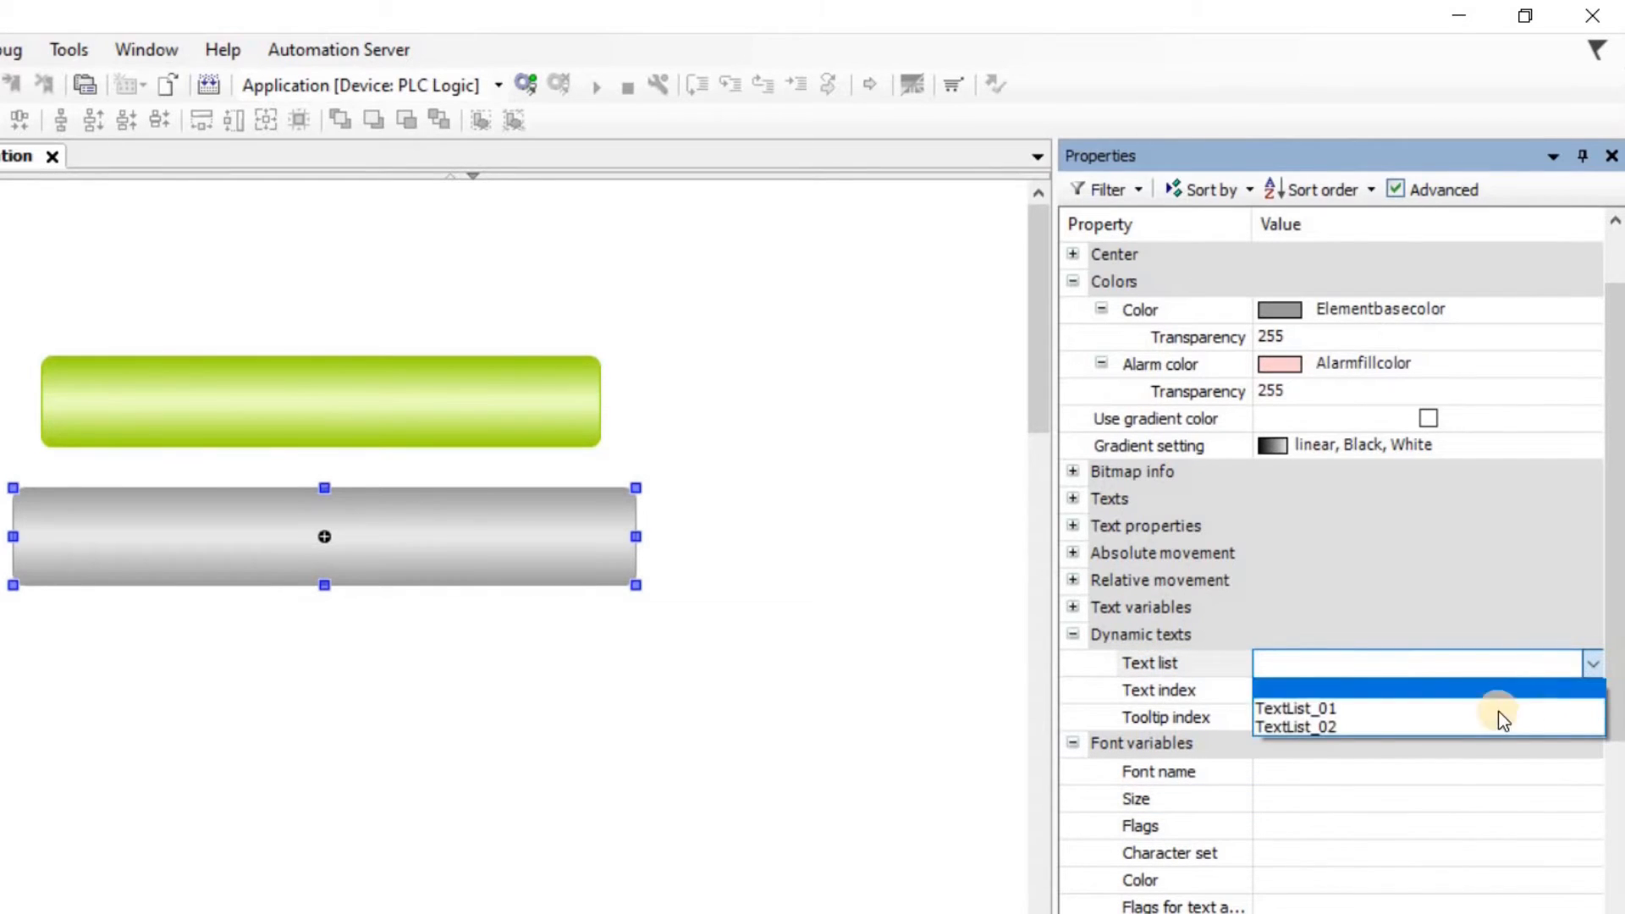
click(1440, 728)
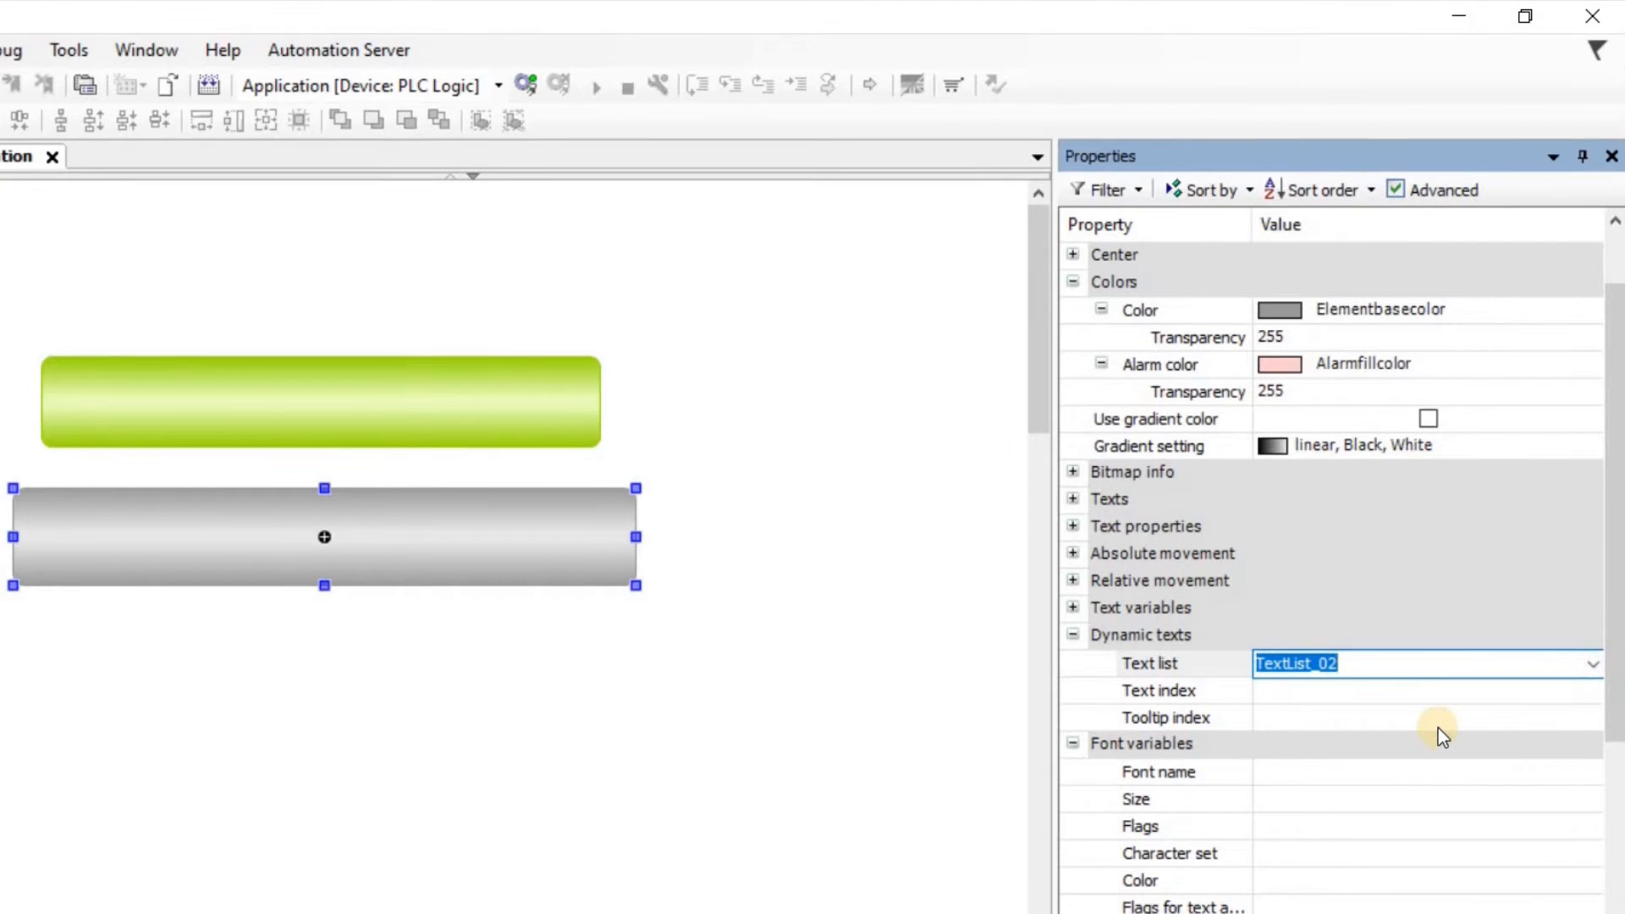
key(Return)
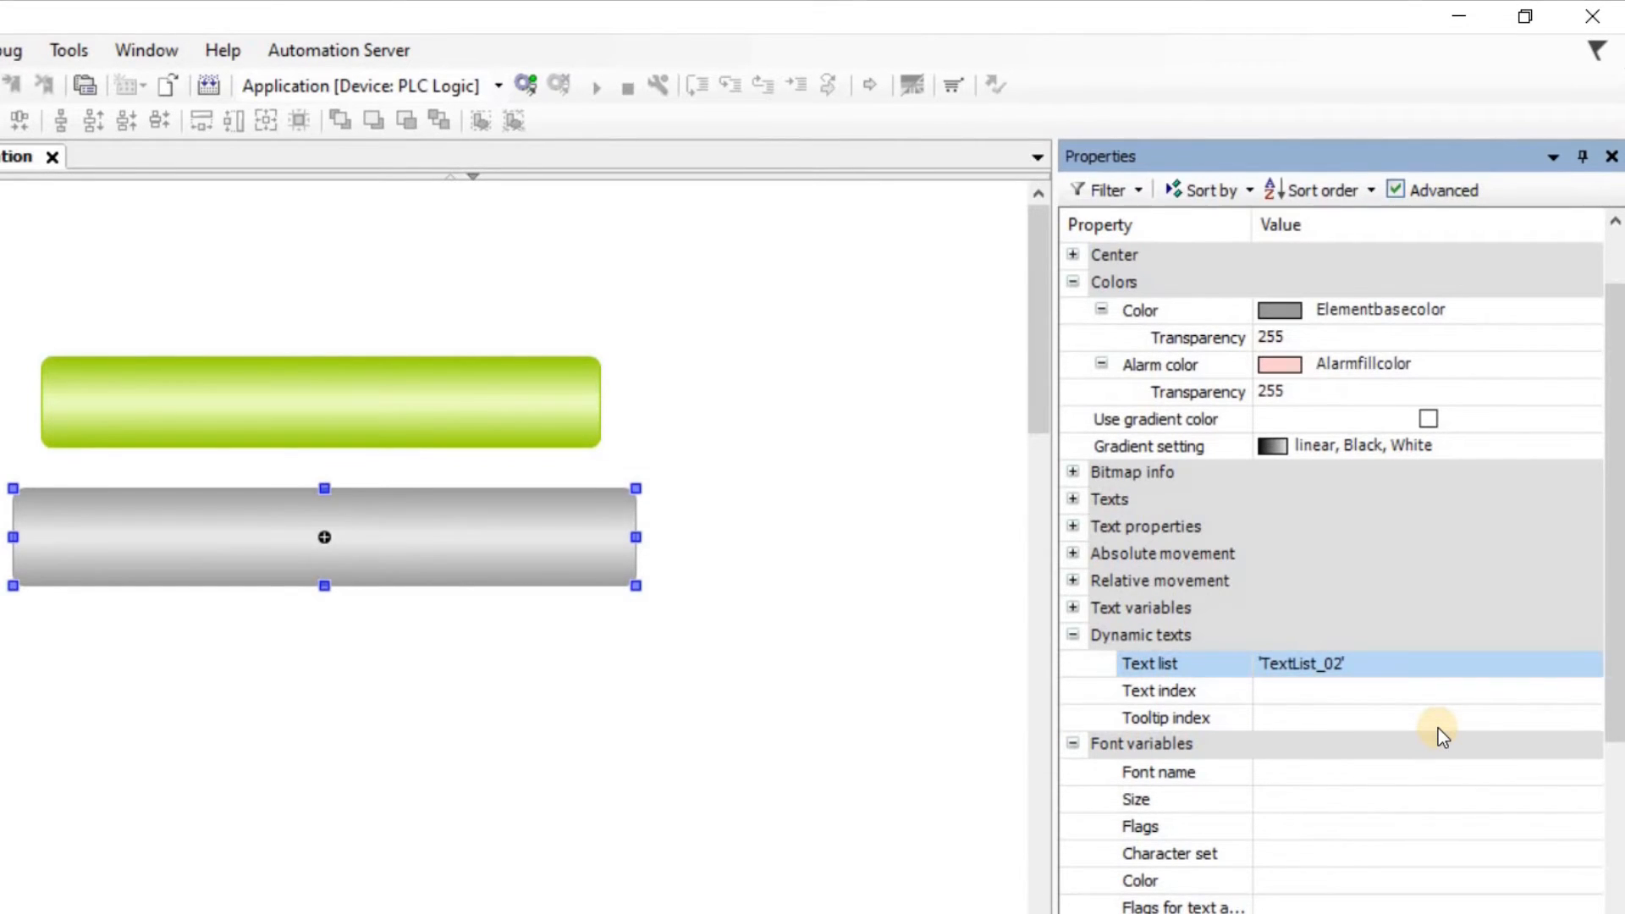
click(1267, 691)
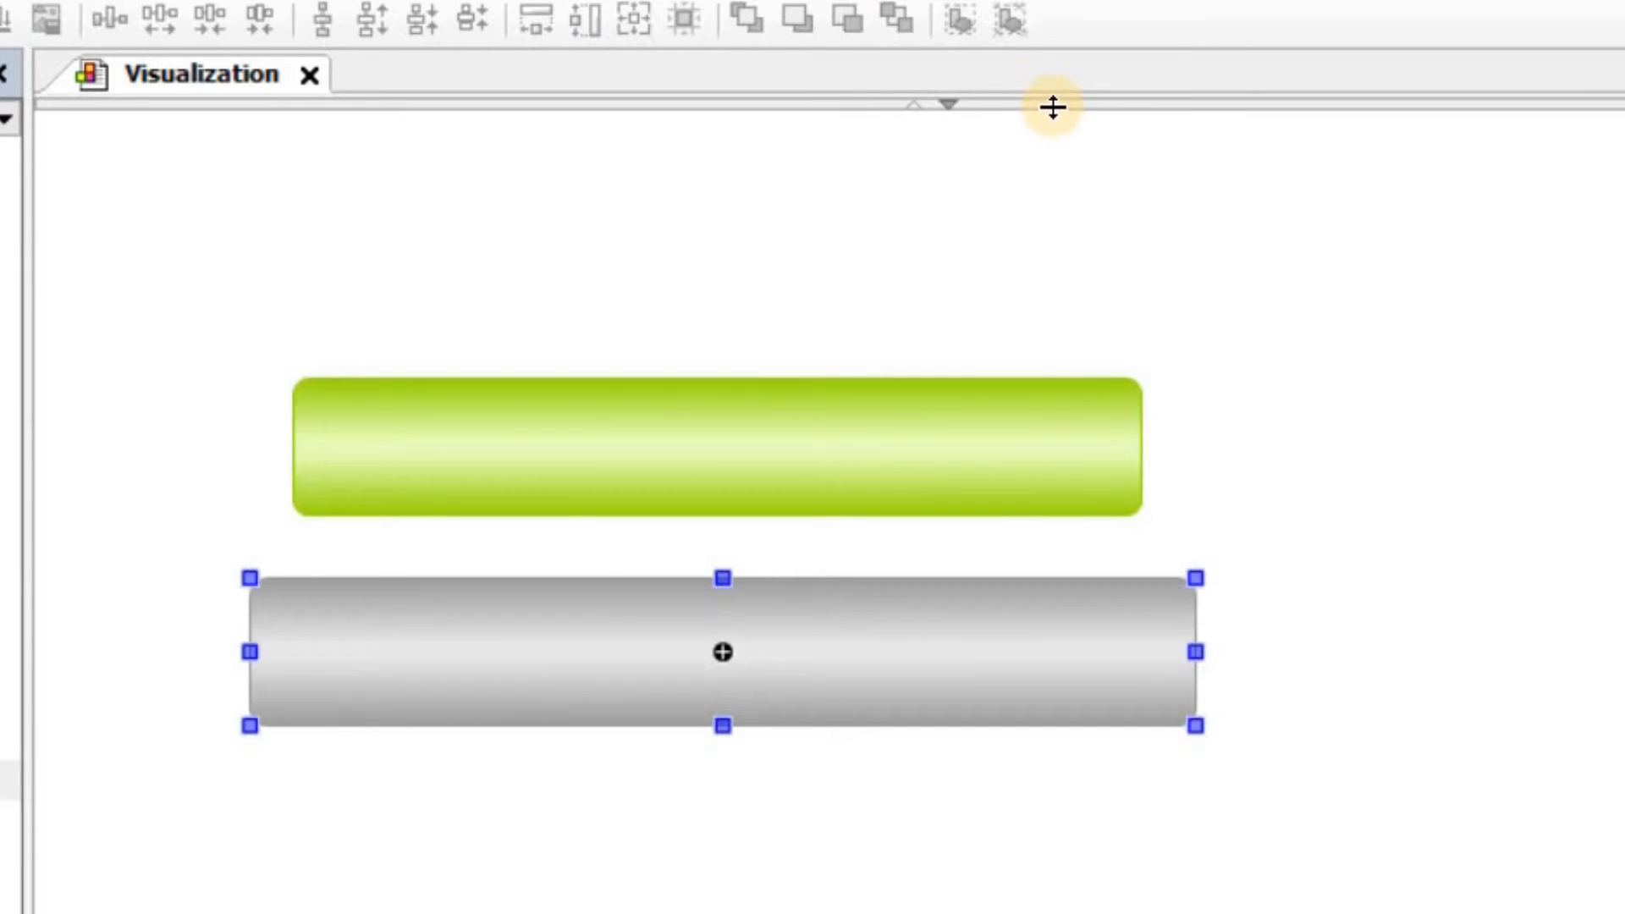
- Reveal the visualization's interface declarations and declare the variable bOpMode02 as BOOL below bOpMode
drag(1054, 107, 1045, 501)
click(801, 316)
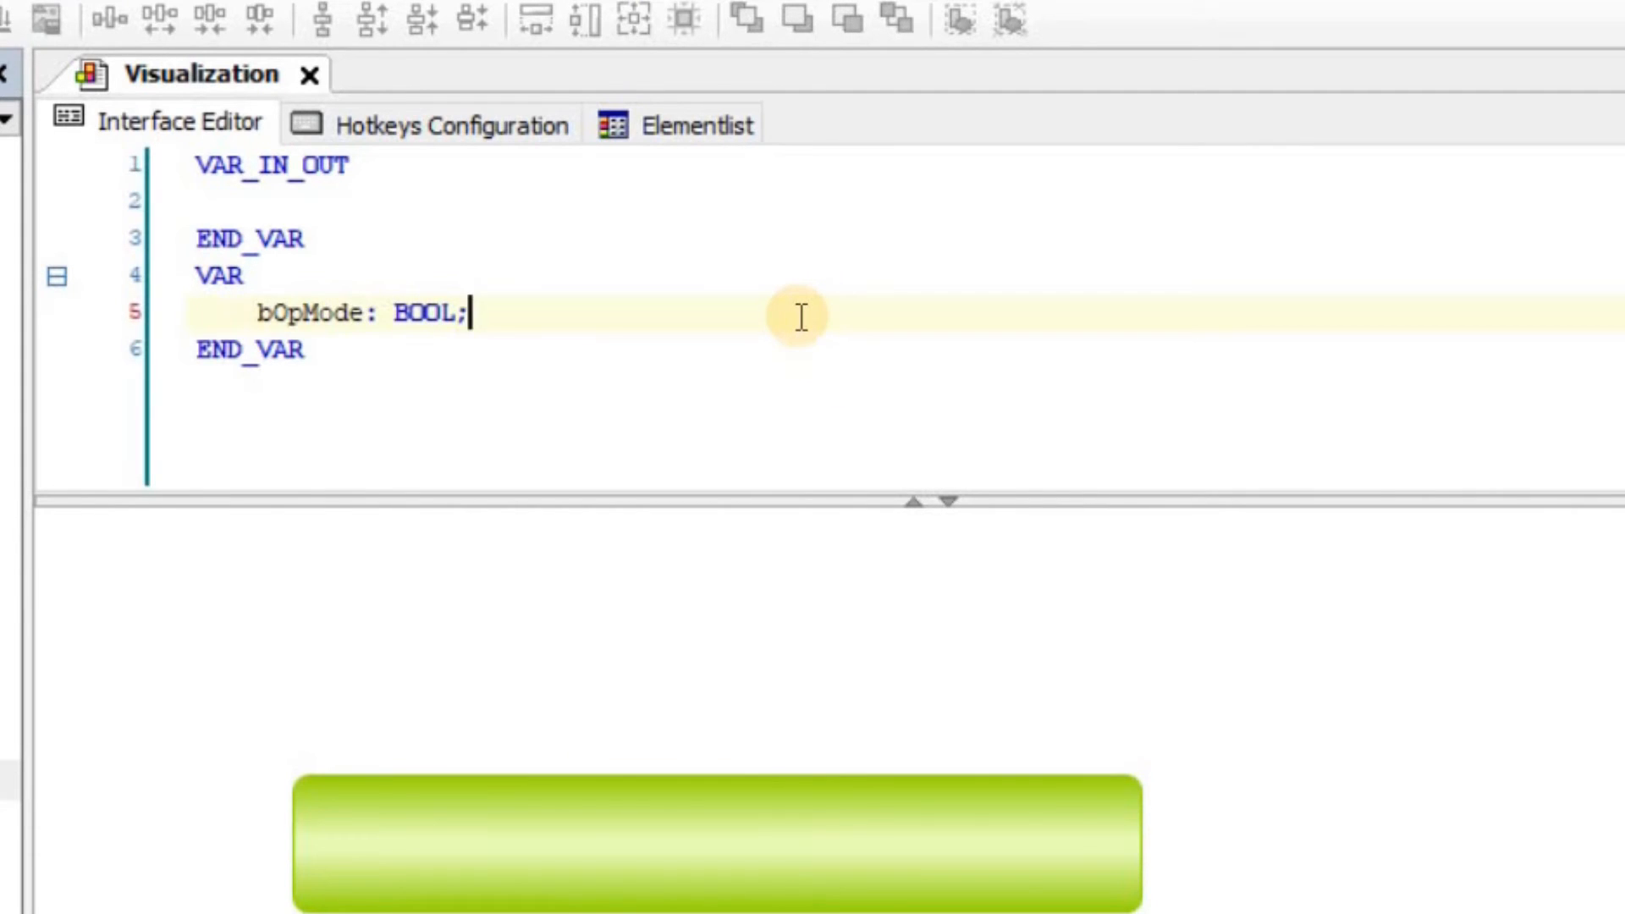
key(Return)
text(bOpMode02: bool;)
key(Return)
key(BackSpace)
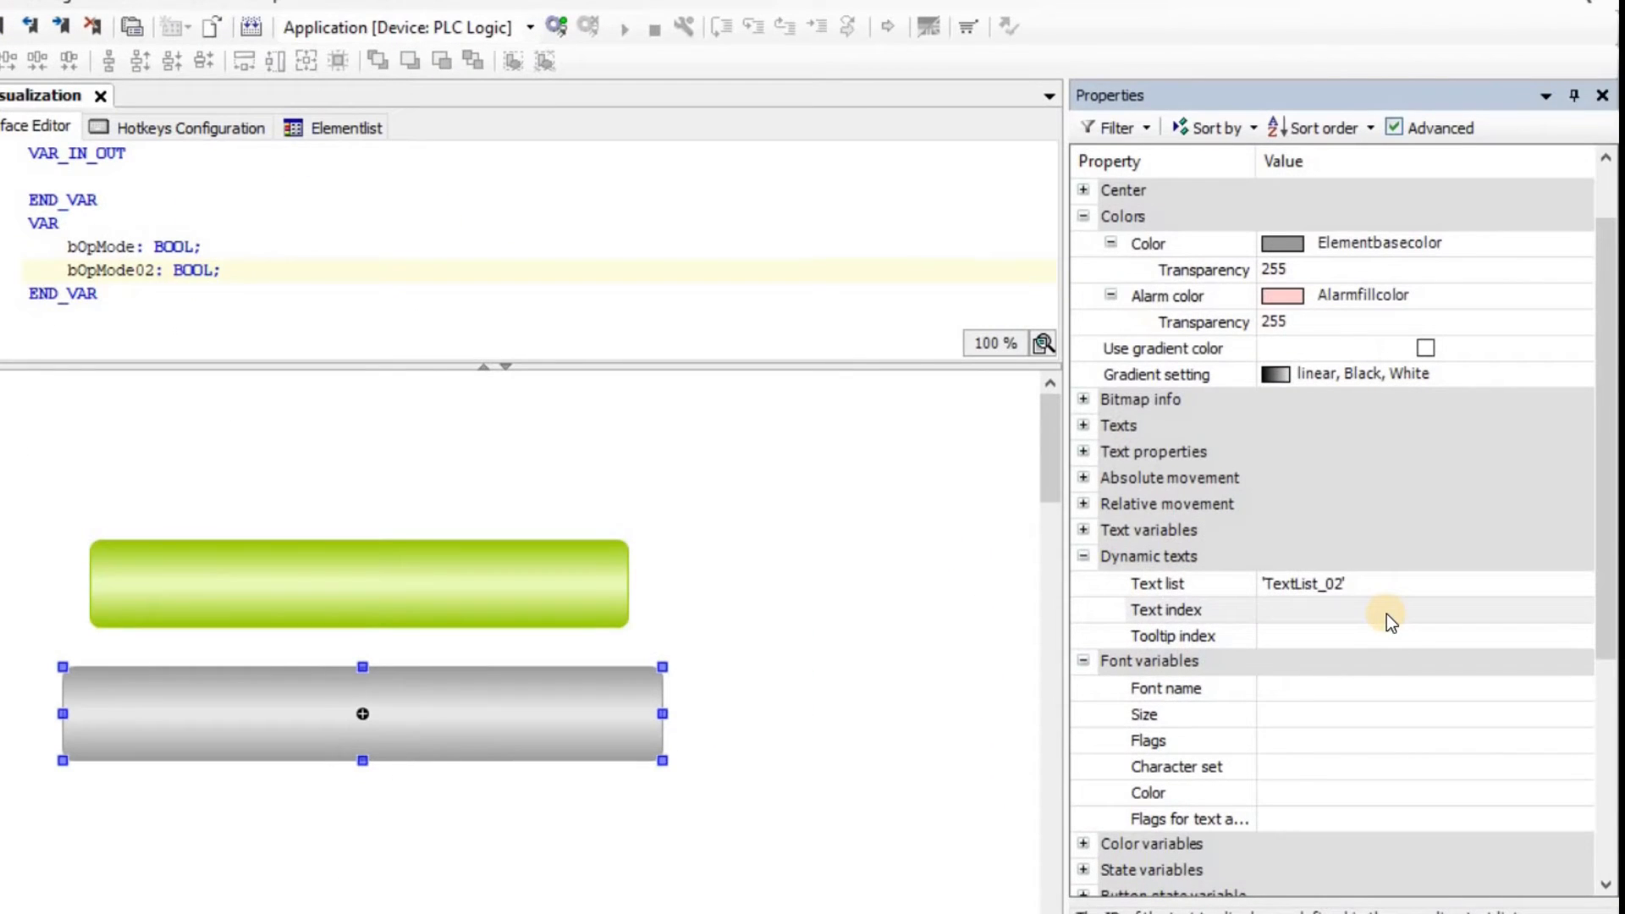
- Set the grey button's dynamic text index to the variable bOpMode02
click(1387, 613)
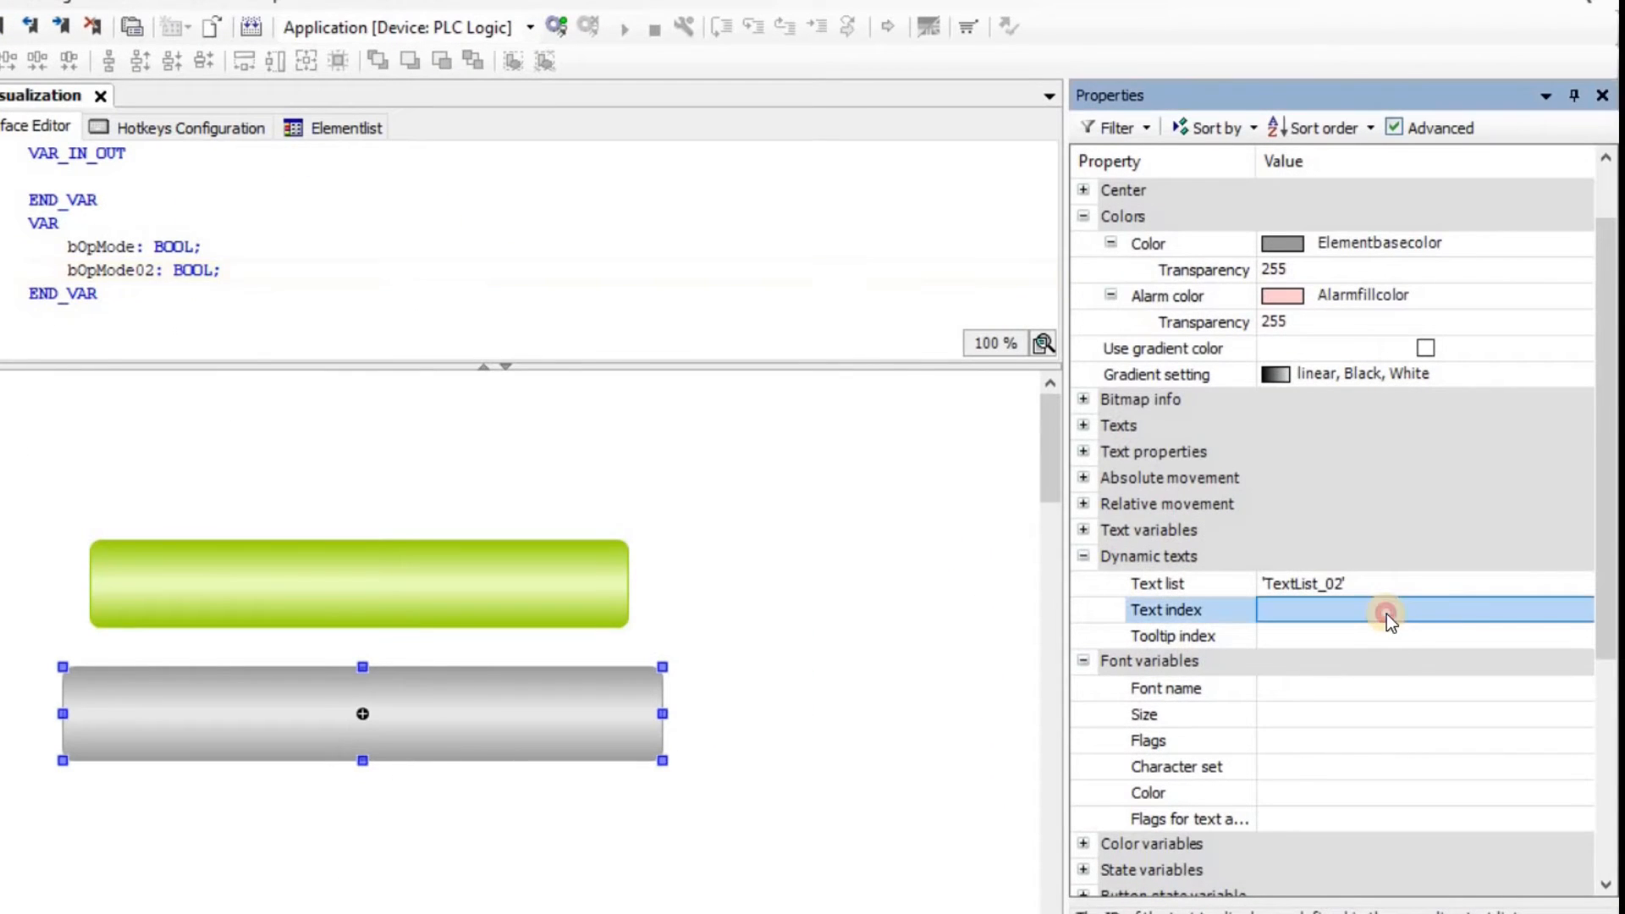
click(1482, 610)
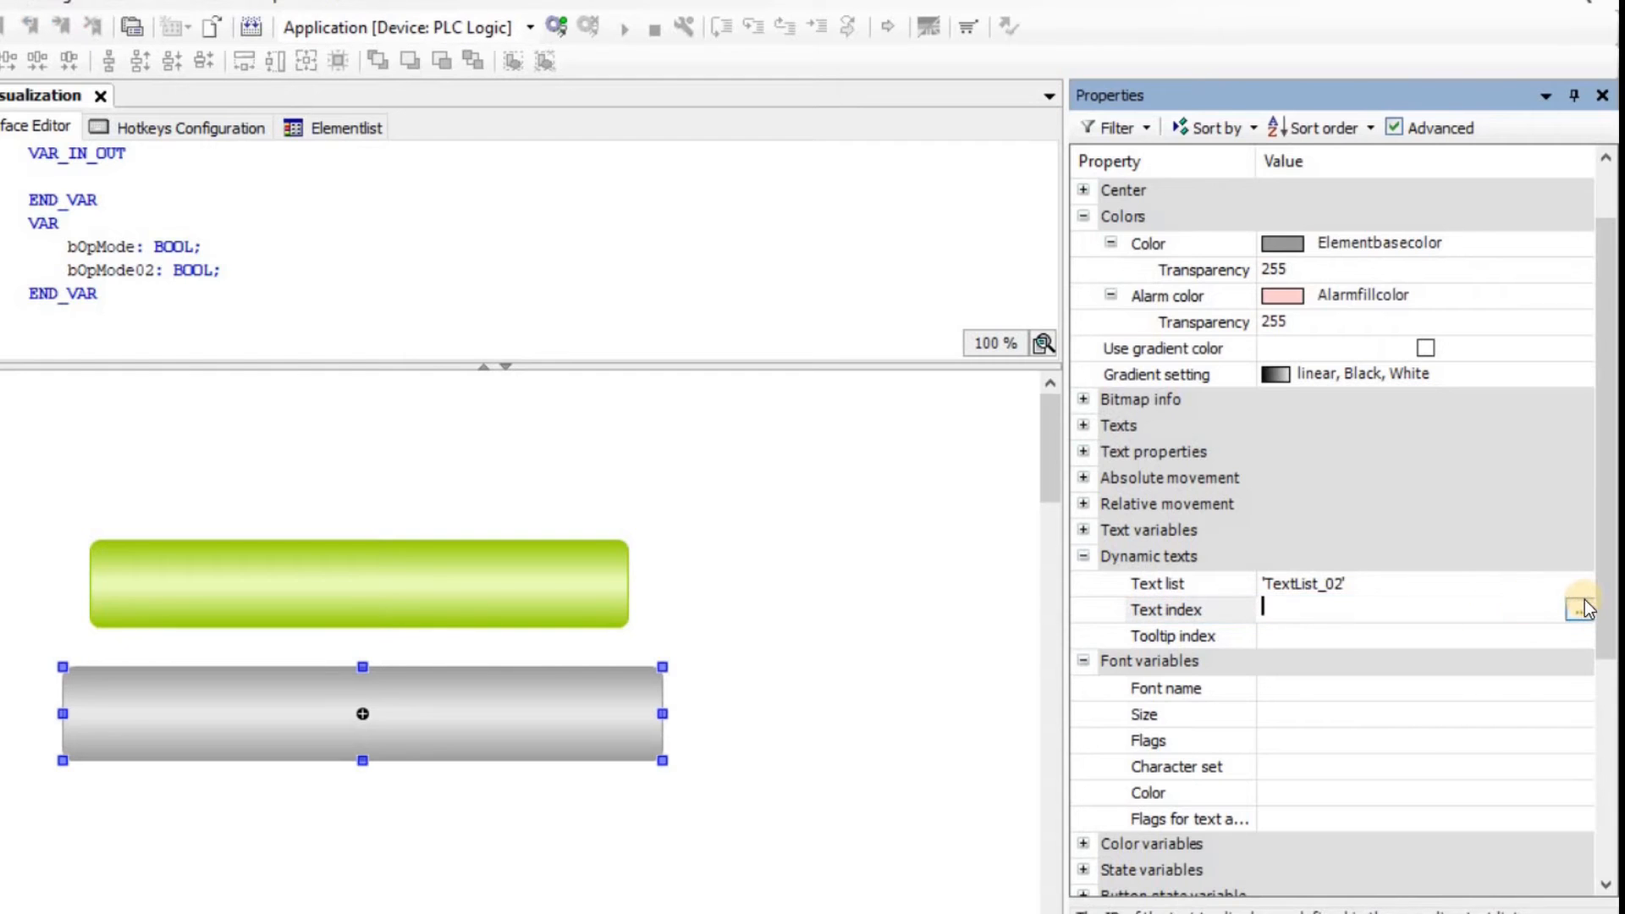
click(1579, 609)
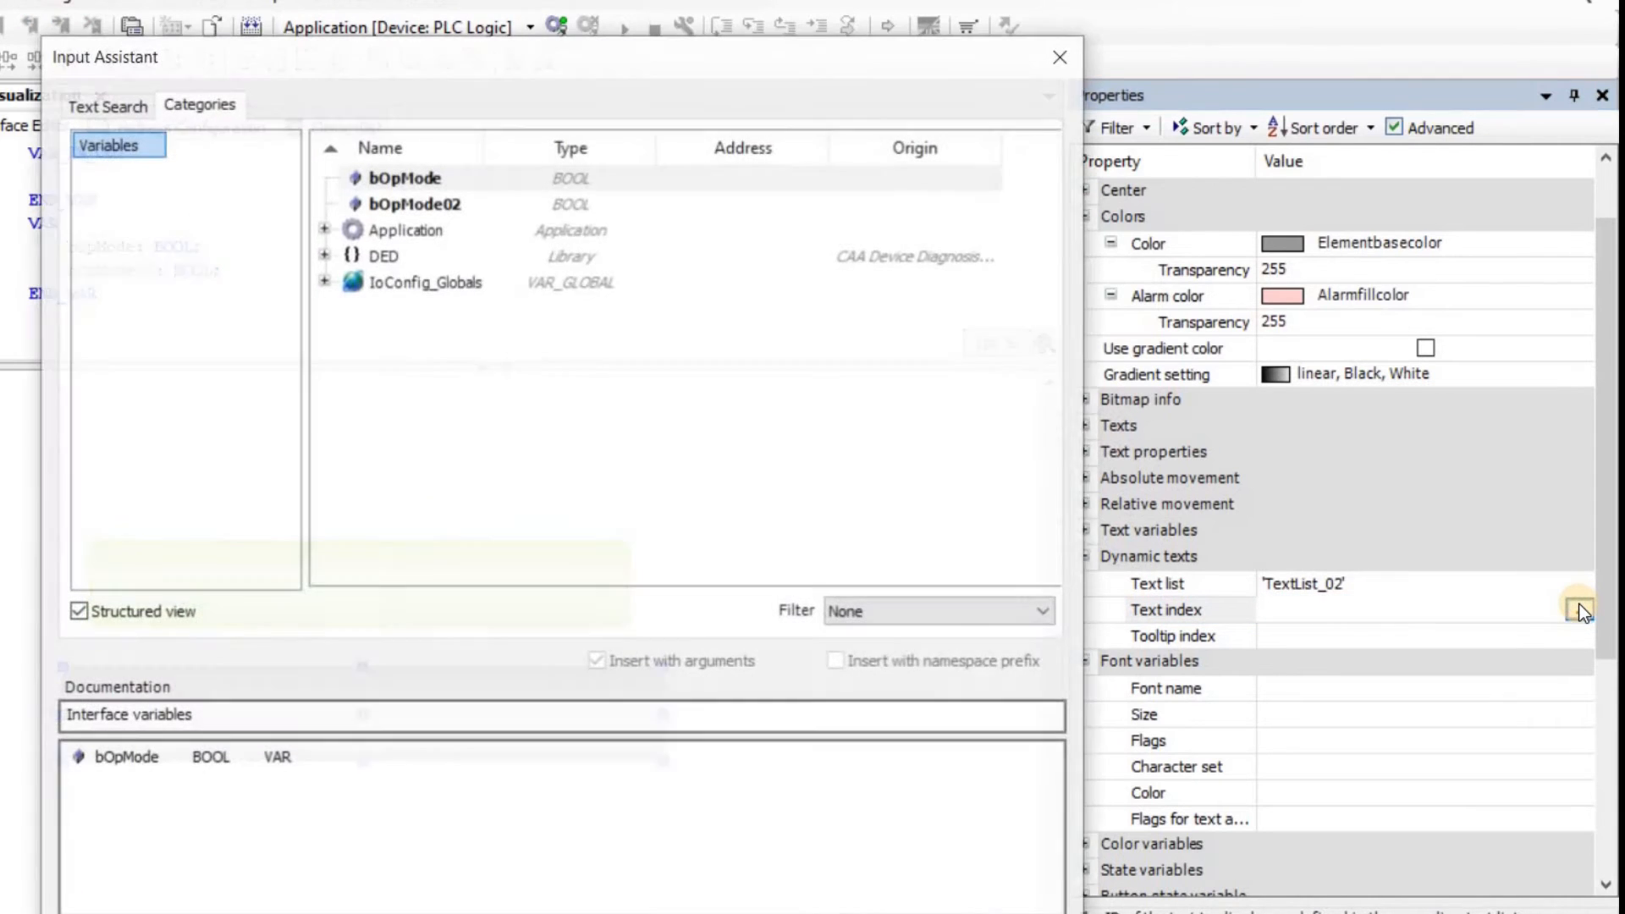
double_click(455, 203)
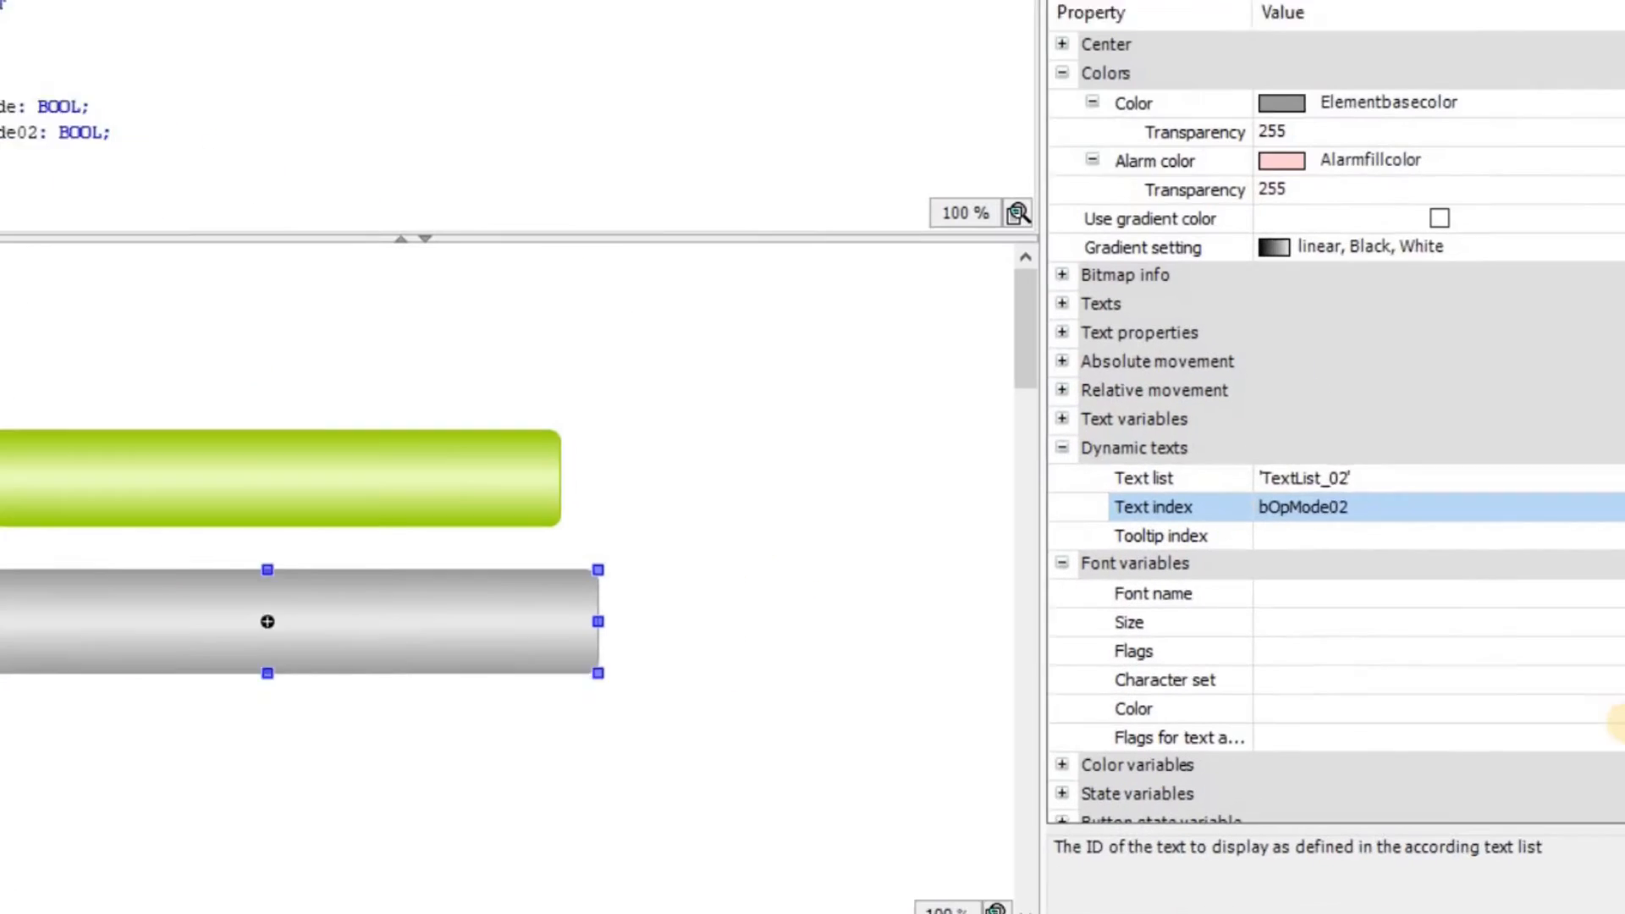
- Configure the grey button's OnMouseClick input with a Toggle Variable action on bOpMode02
scroll(1621, 721, down, 5)
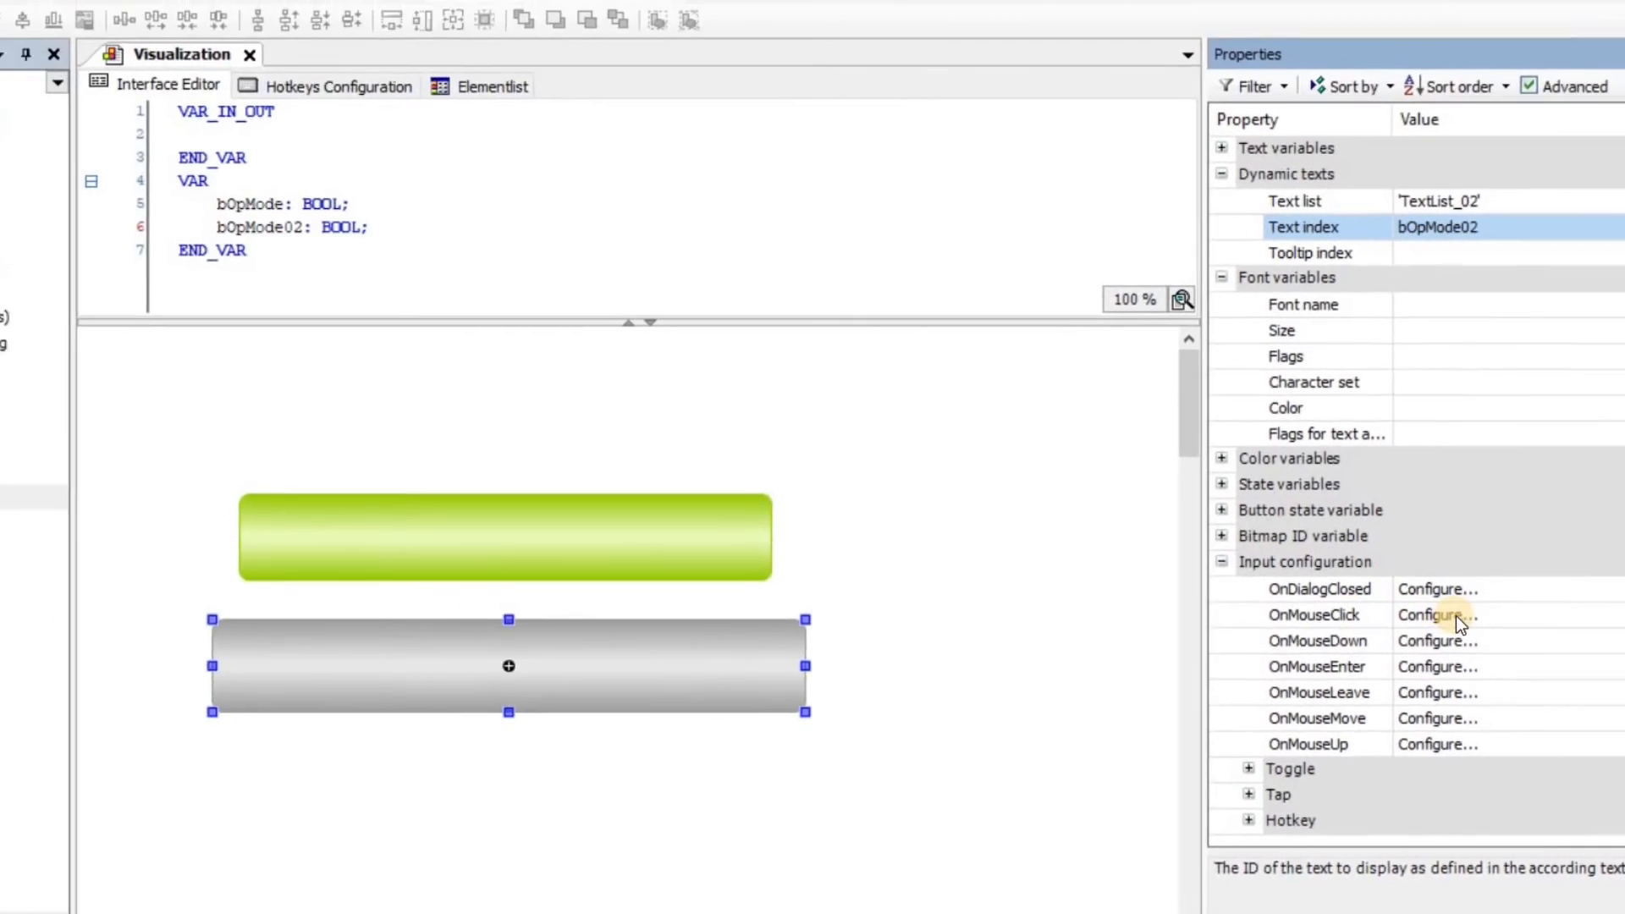
click(1266, 558)
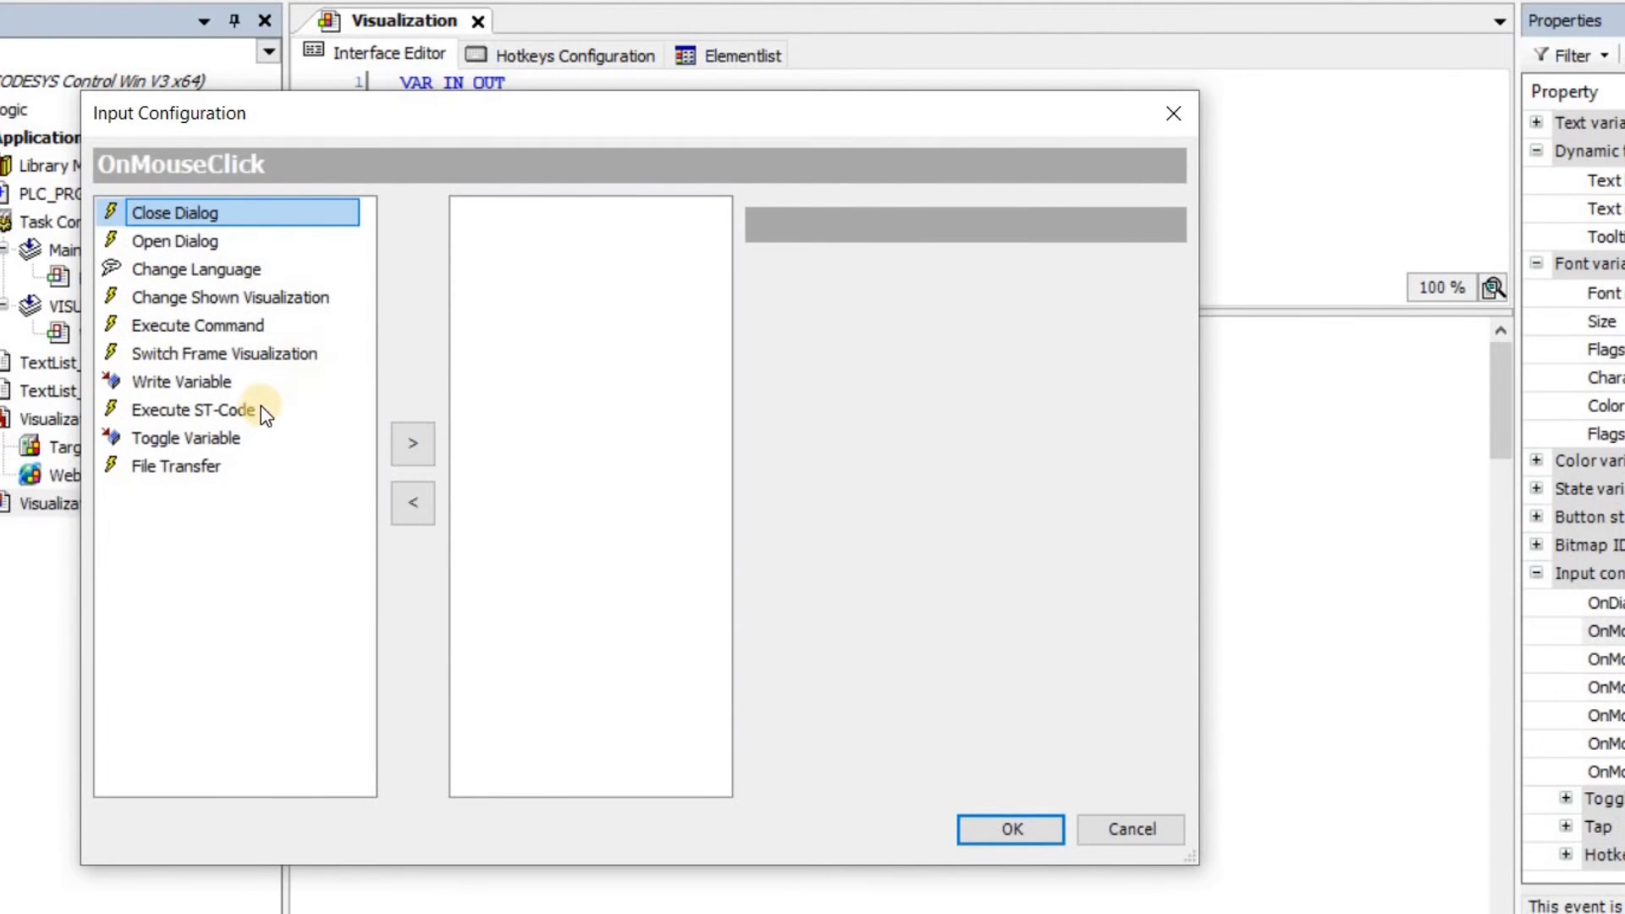
click(208, 440)
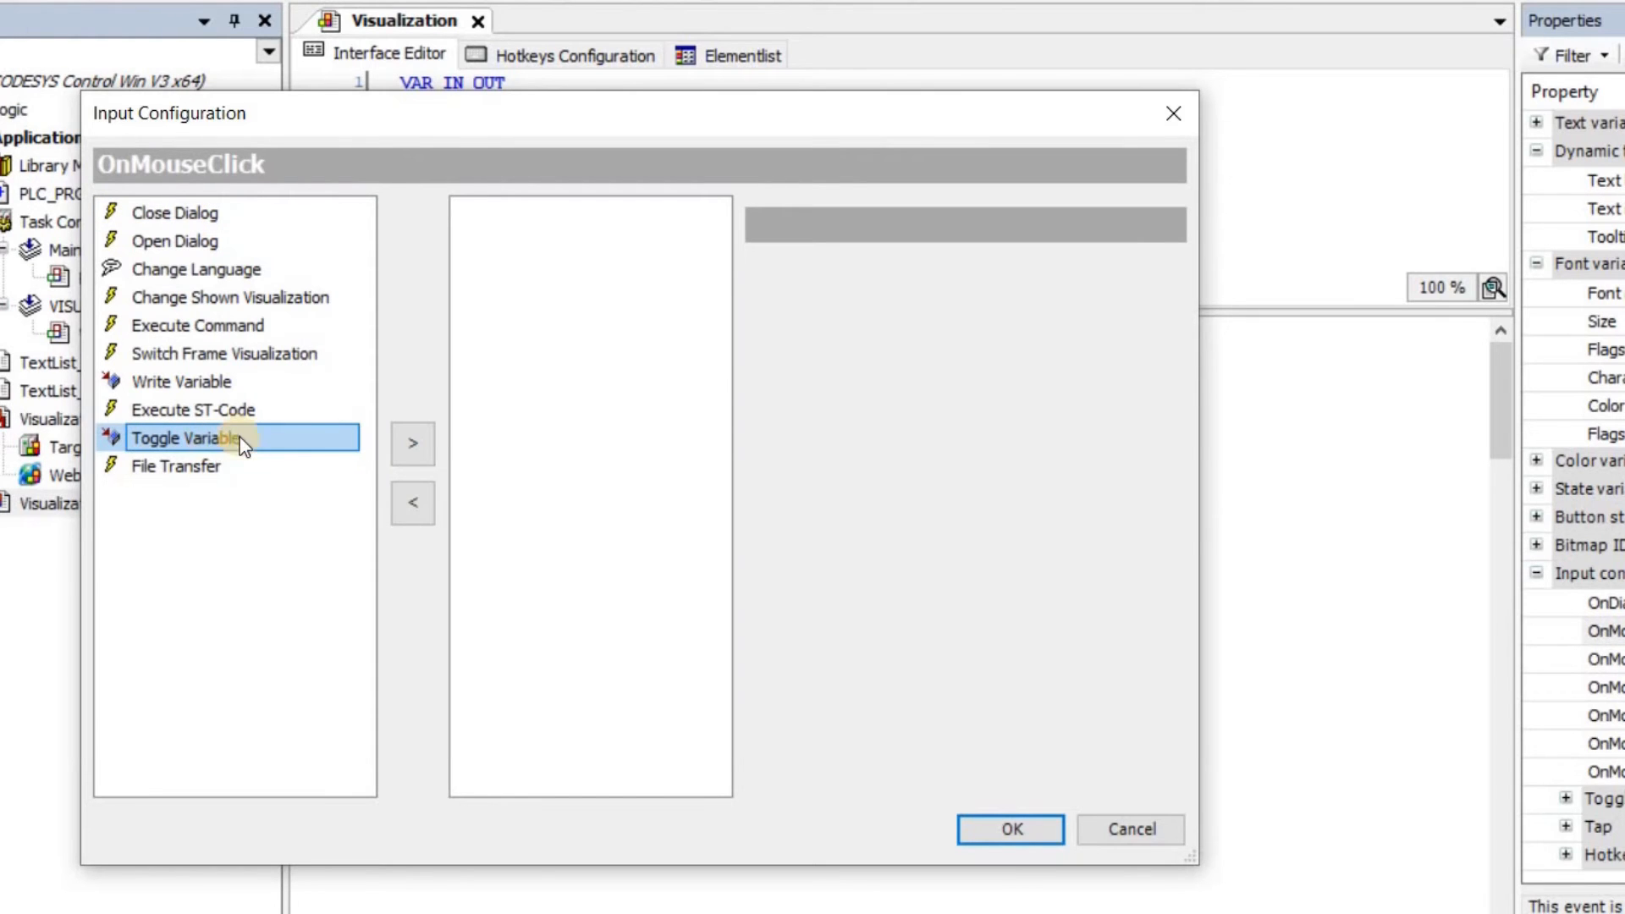
click(413, 444)
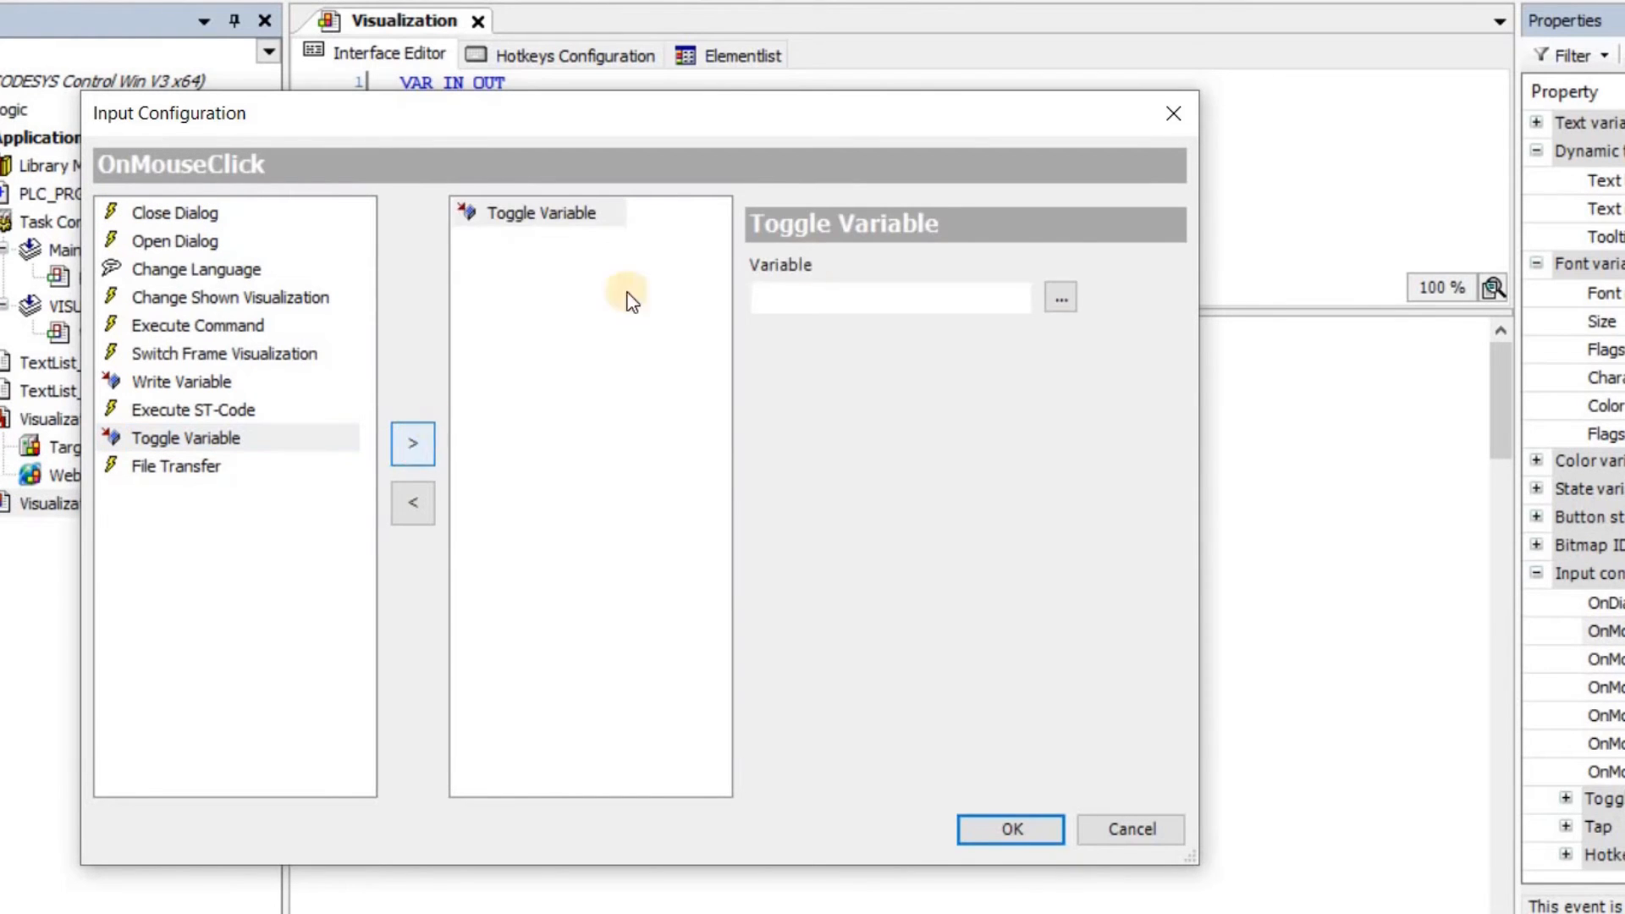
click(1062, 296)
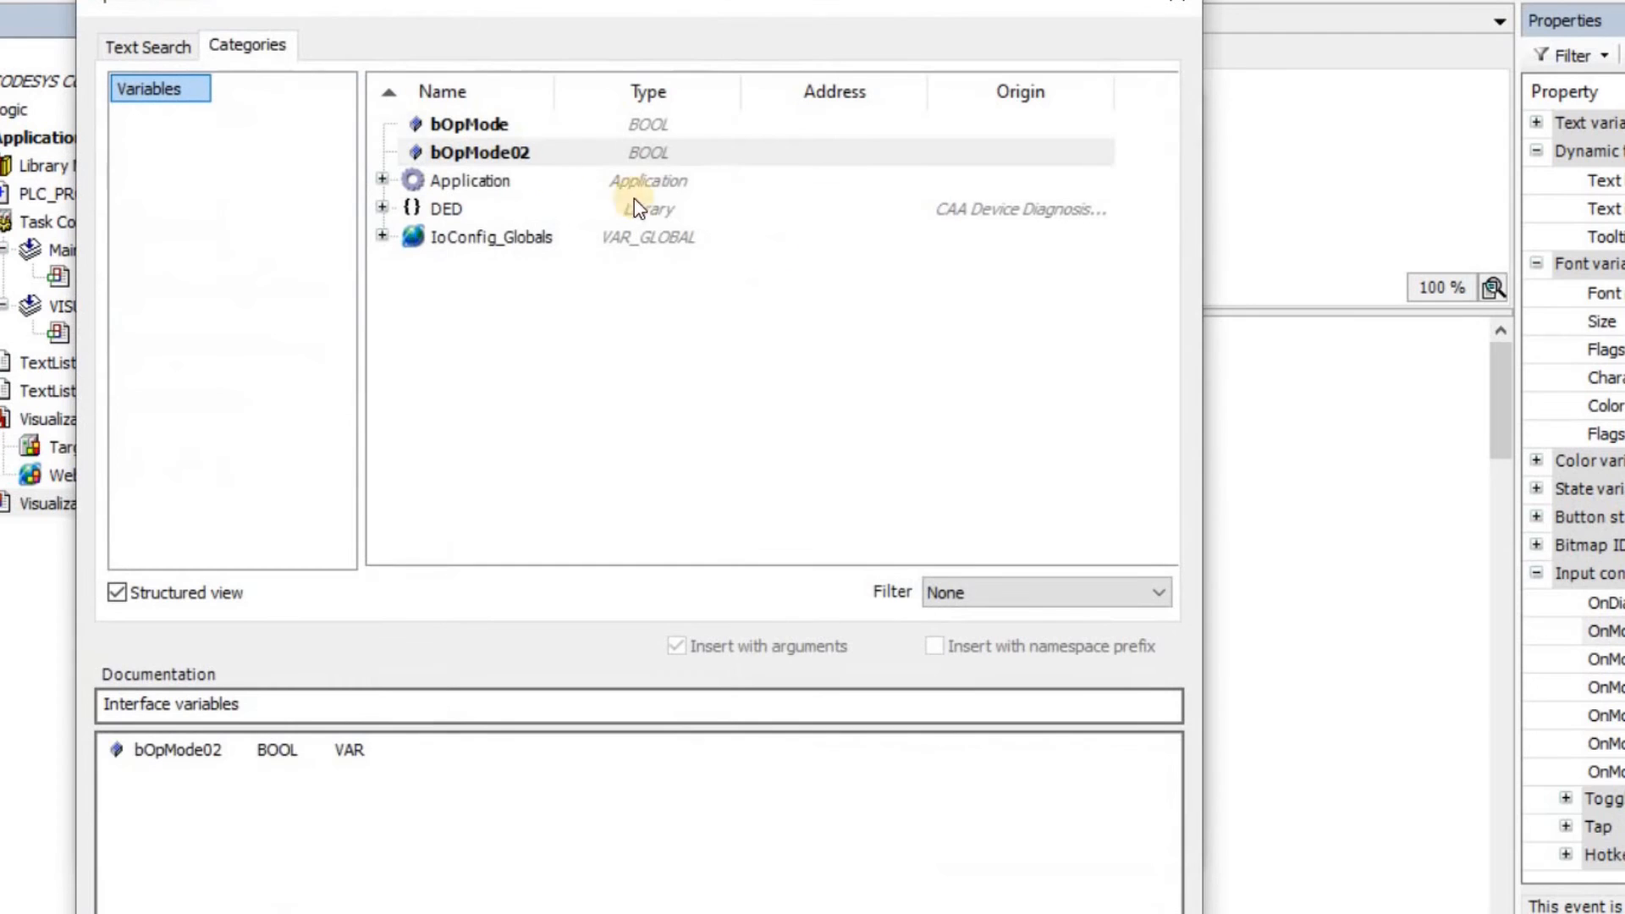
click(489, 154)
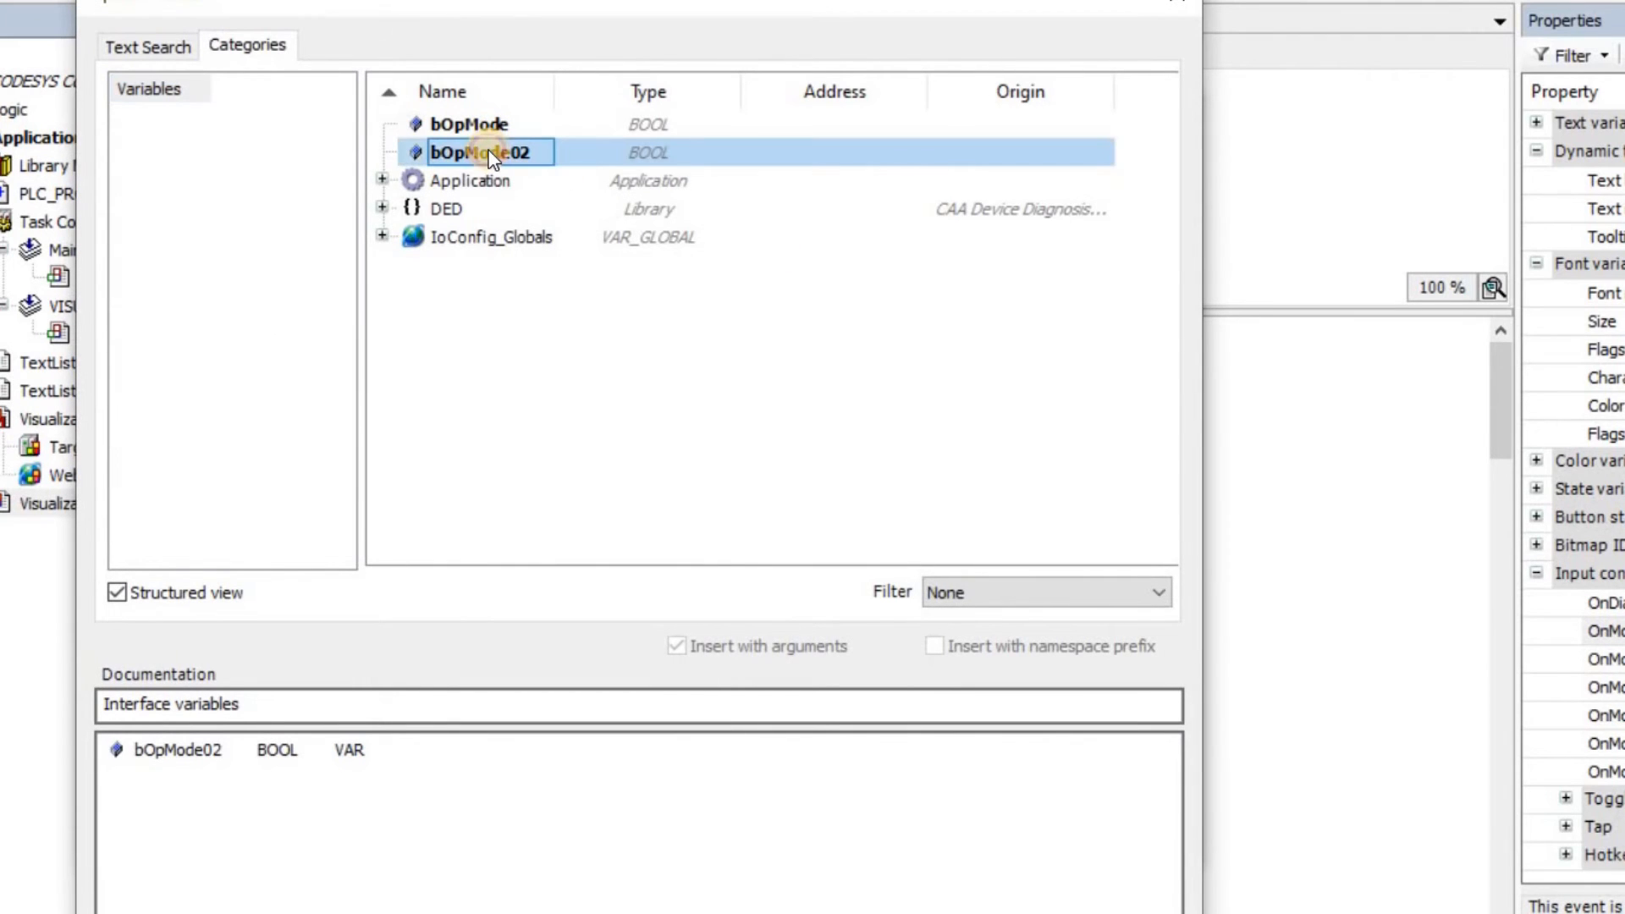
double_click(488, 153)
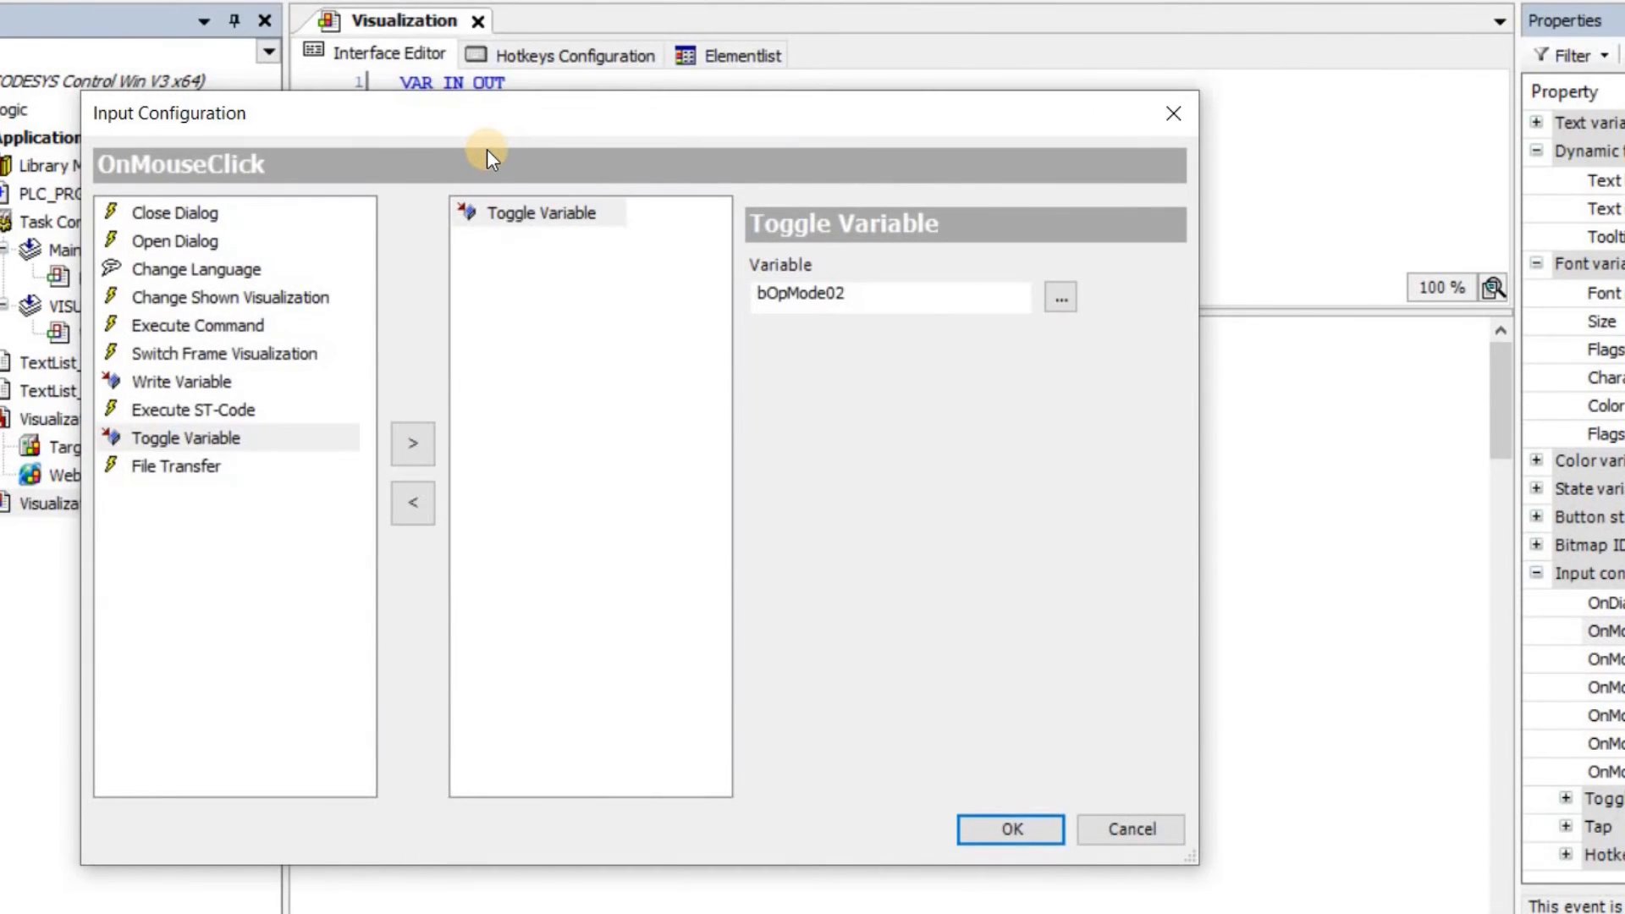
key(Return)
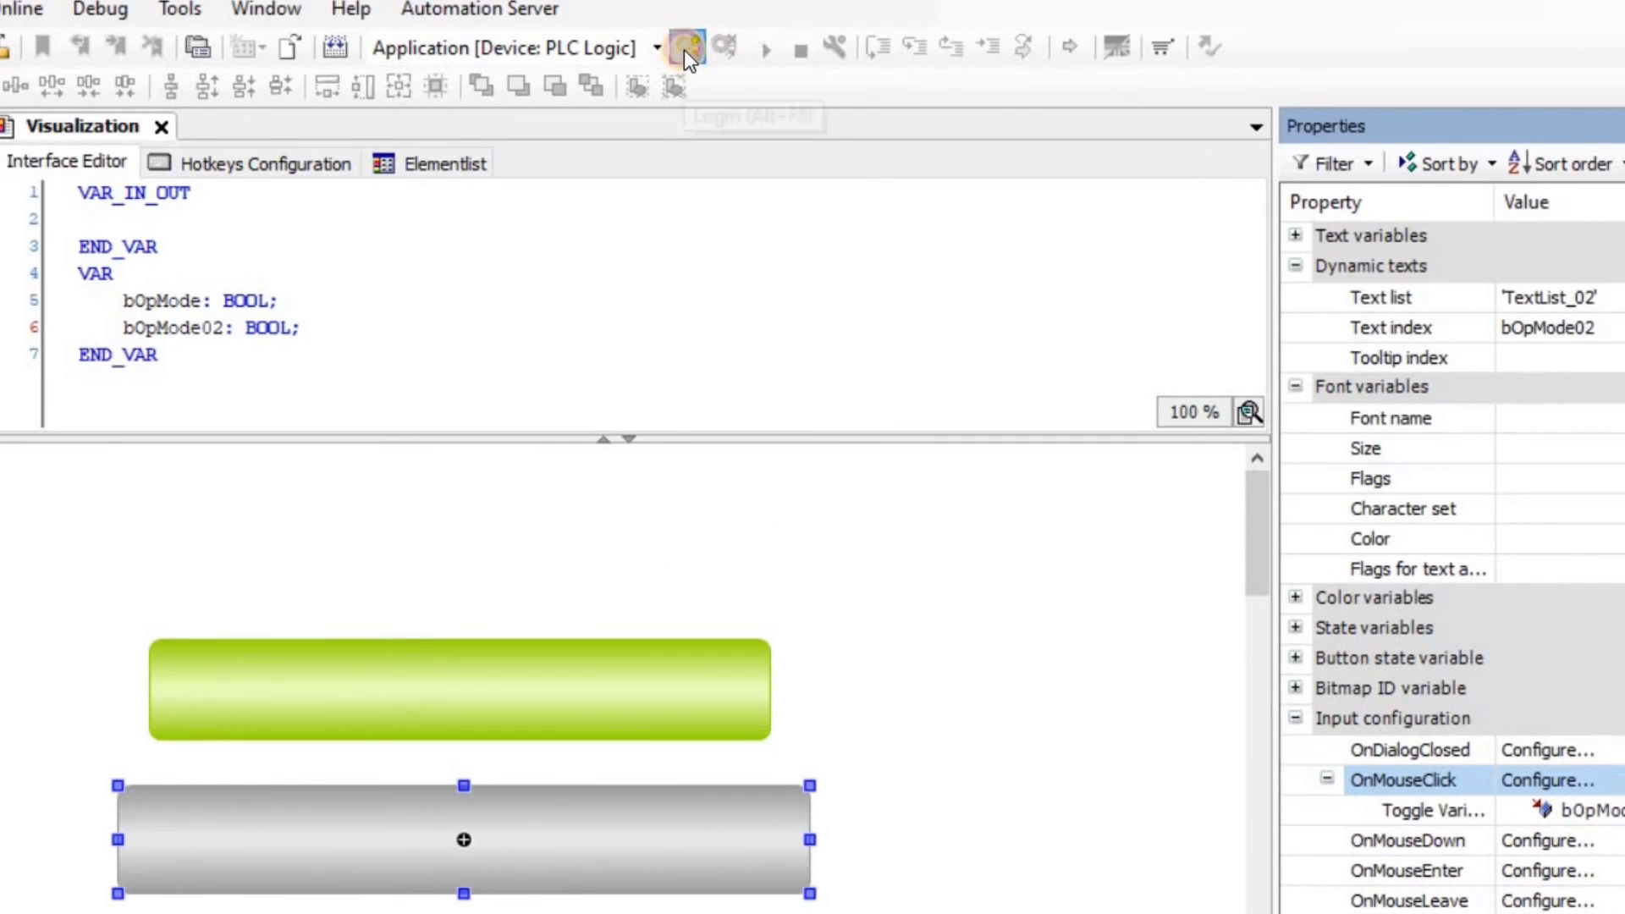
- Log in with online change and toggle the grey button and the operating mode button to test their texts
click(684, 49)
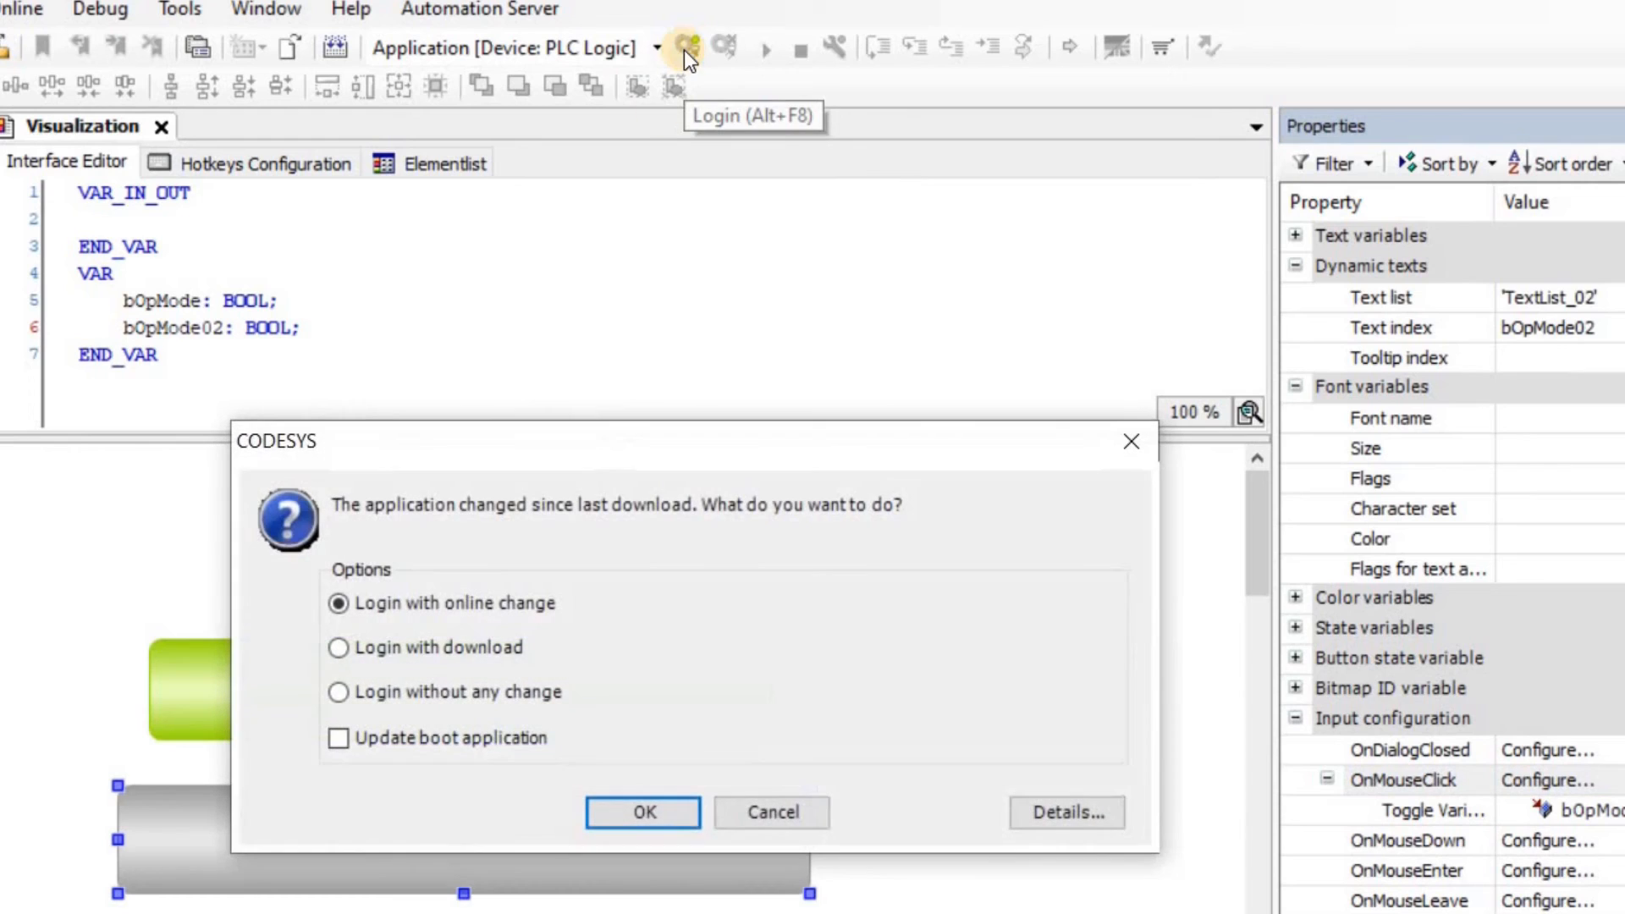
key(Return)
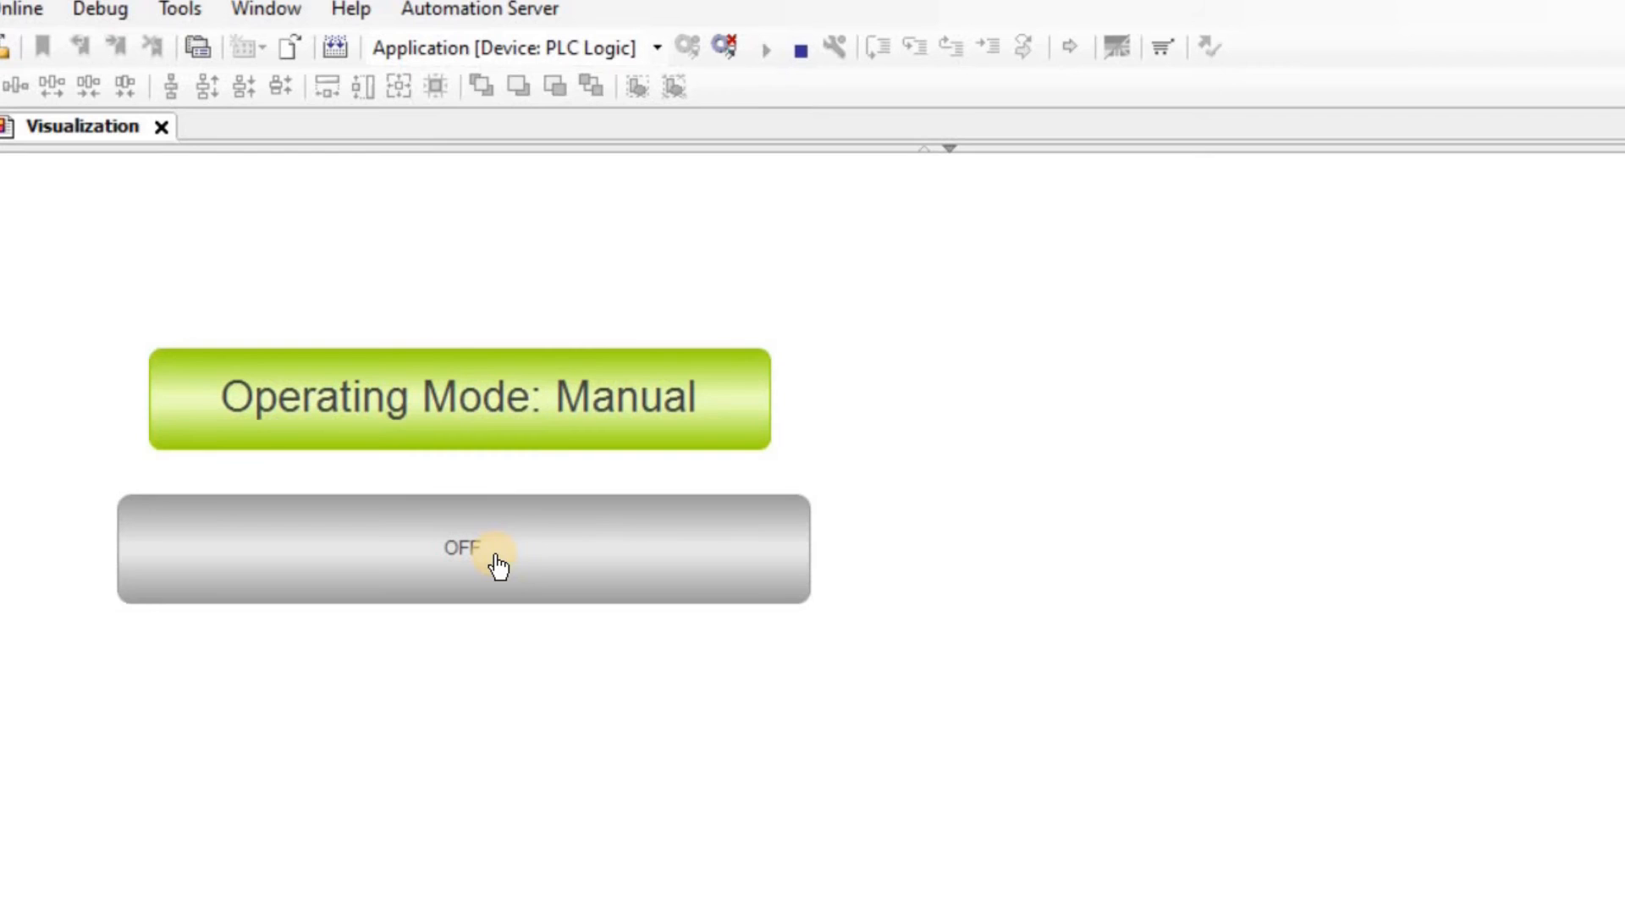
click(669, 556)
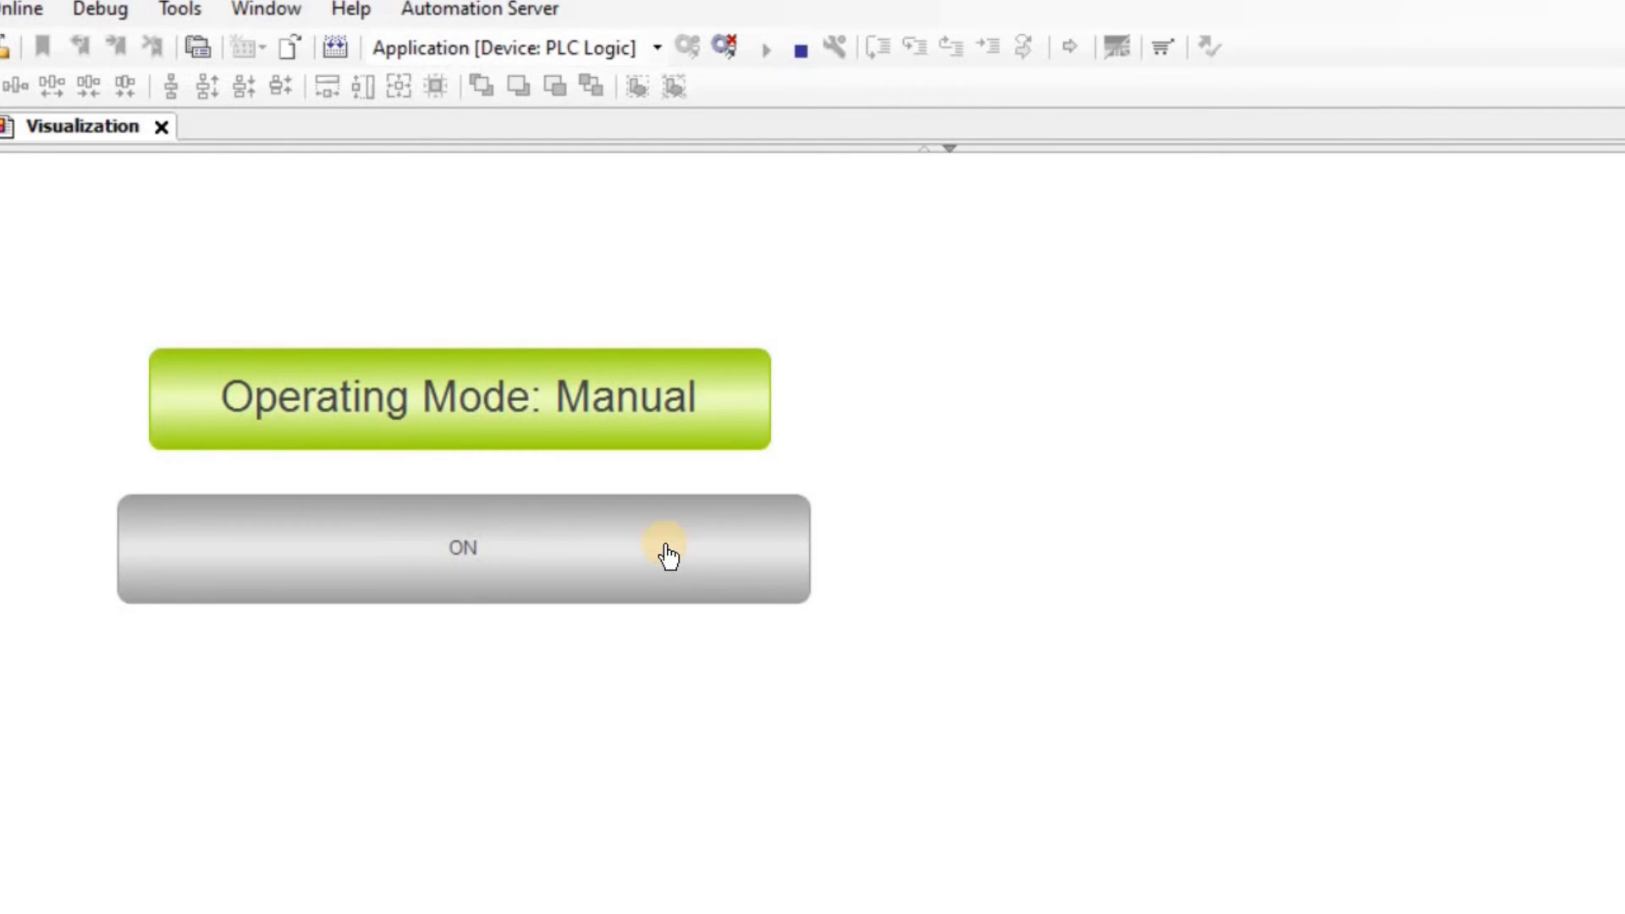
click(626, 558)
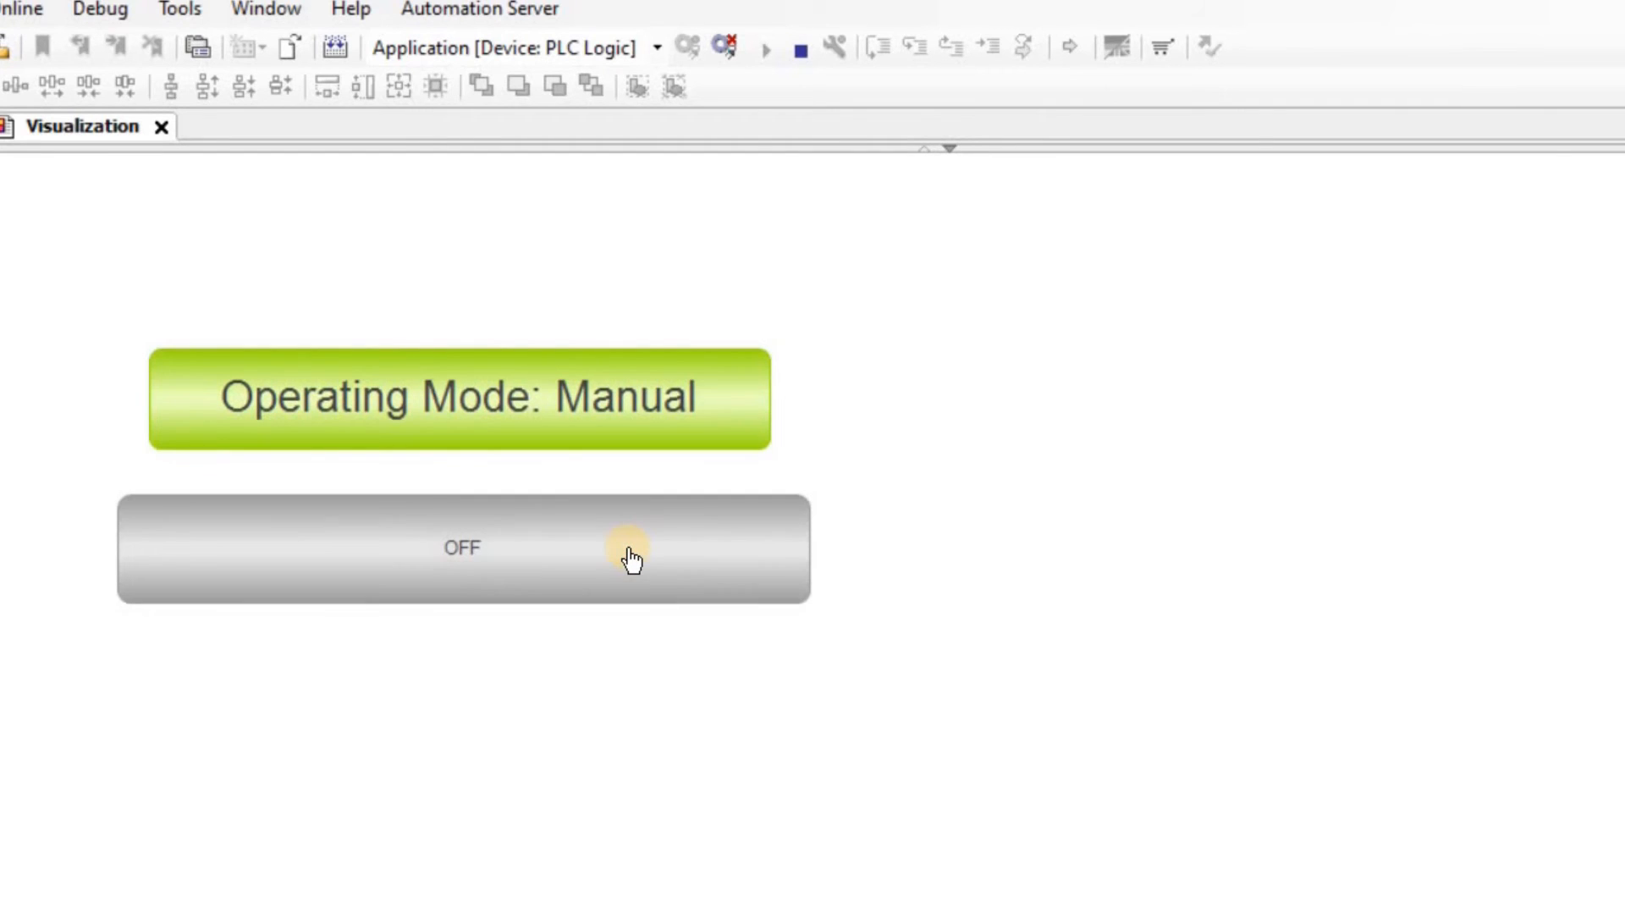
click(724, 419)
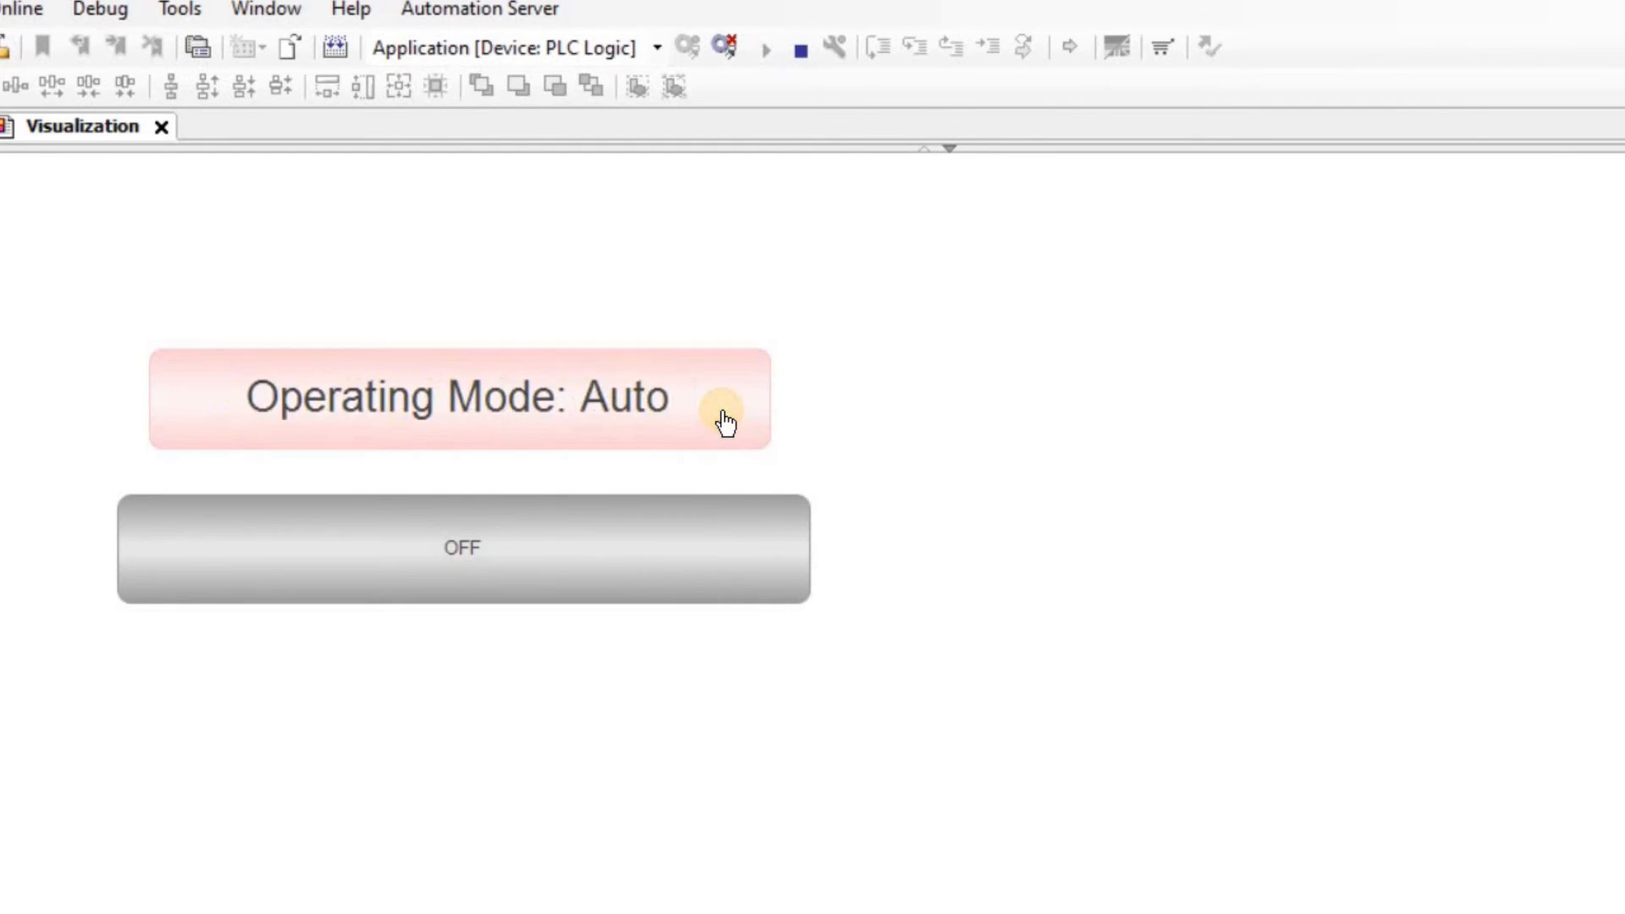
click(725, 421)
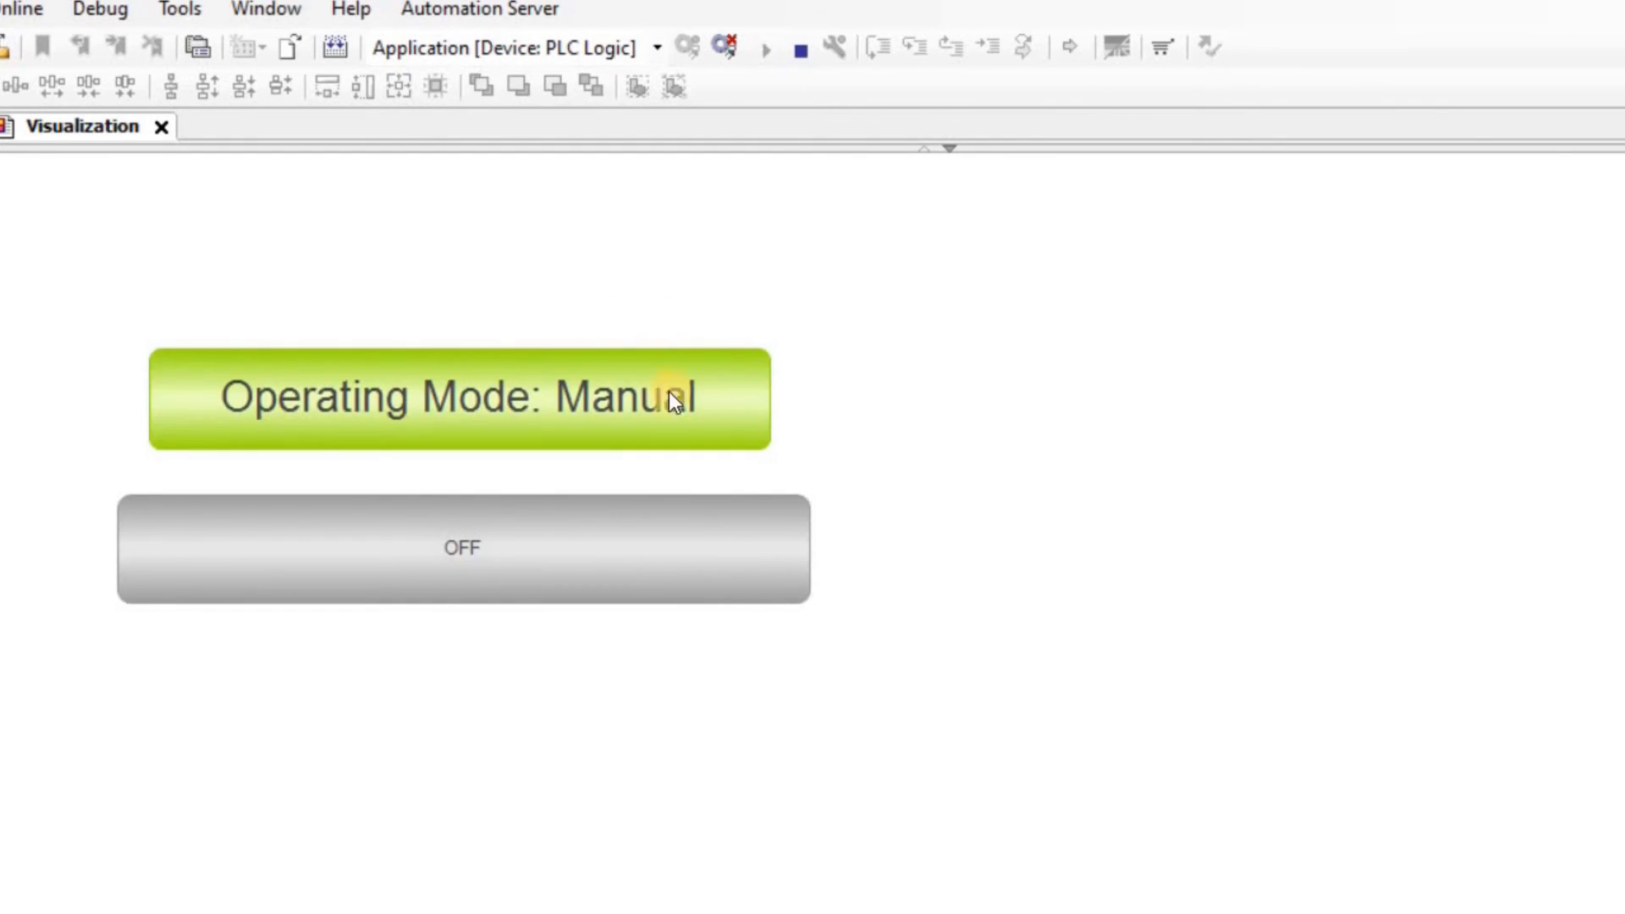
click(726, 411)
click(724, 405)
click(671, 576)
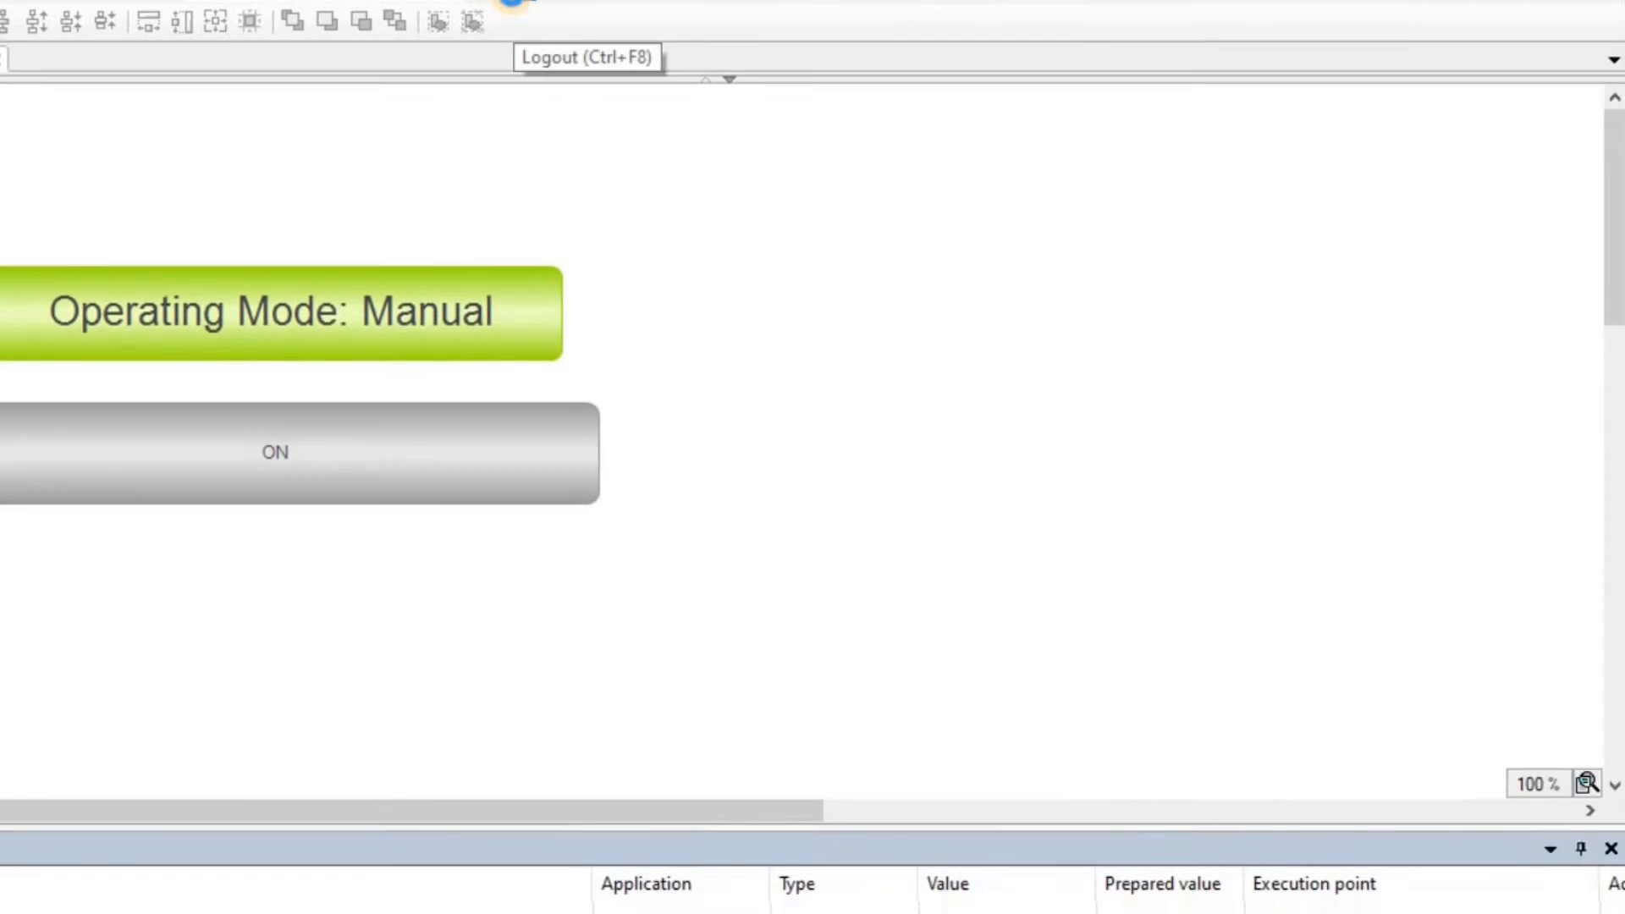
- Log out and set the size under the grey button's font variables to 28 pt
click(513, 2)
click(593, 737)
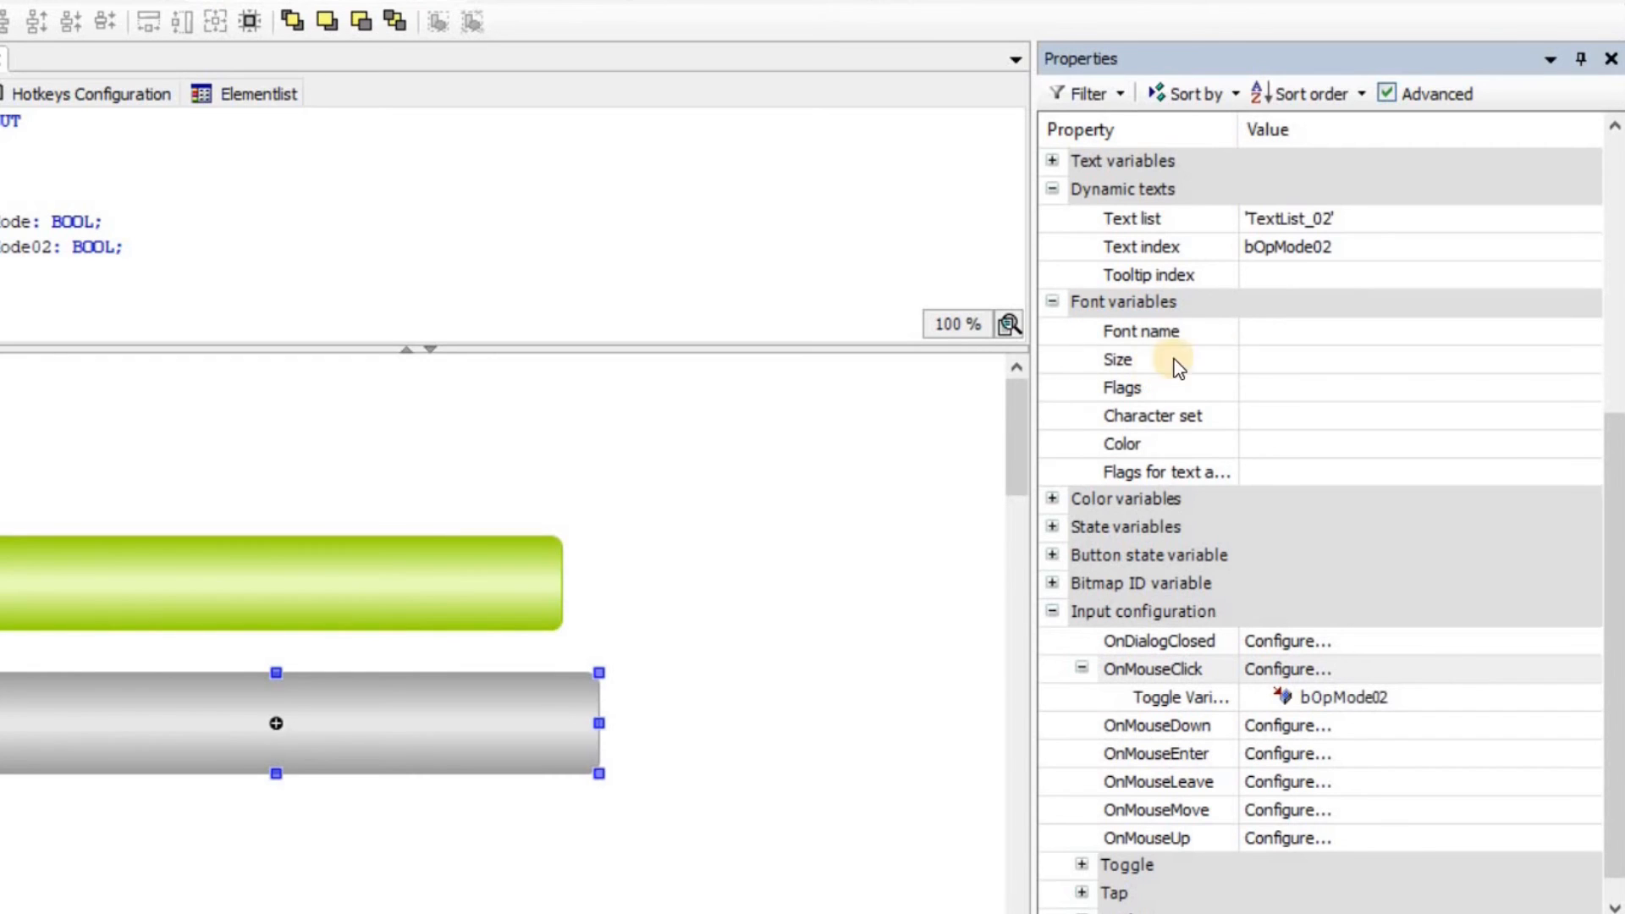
click(1254, 364)
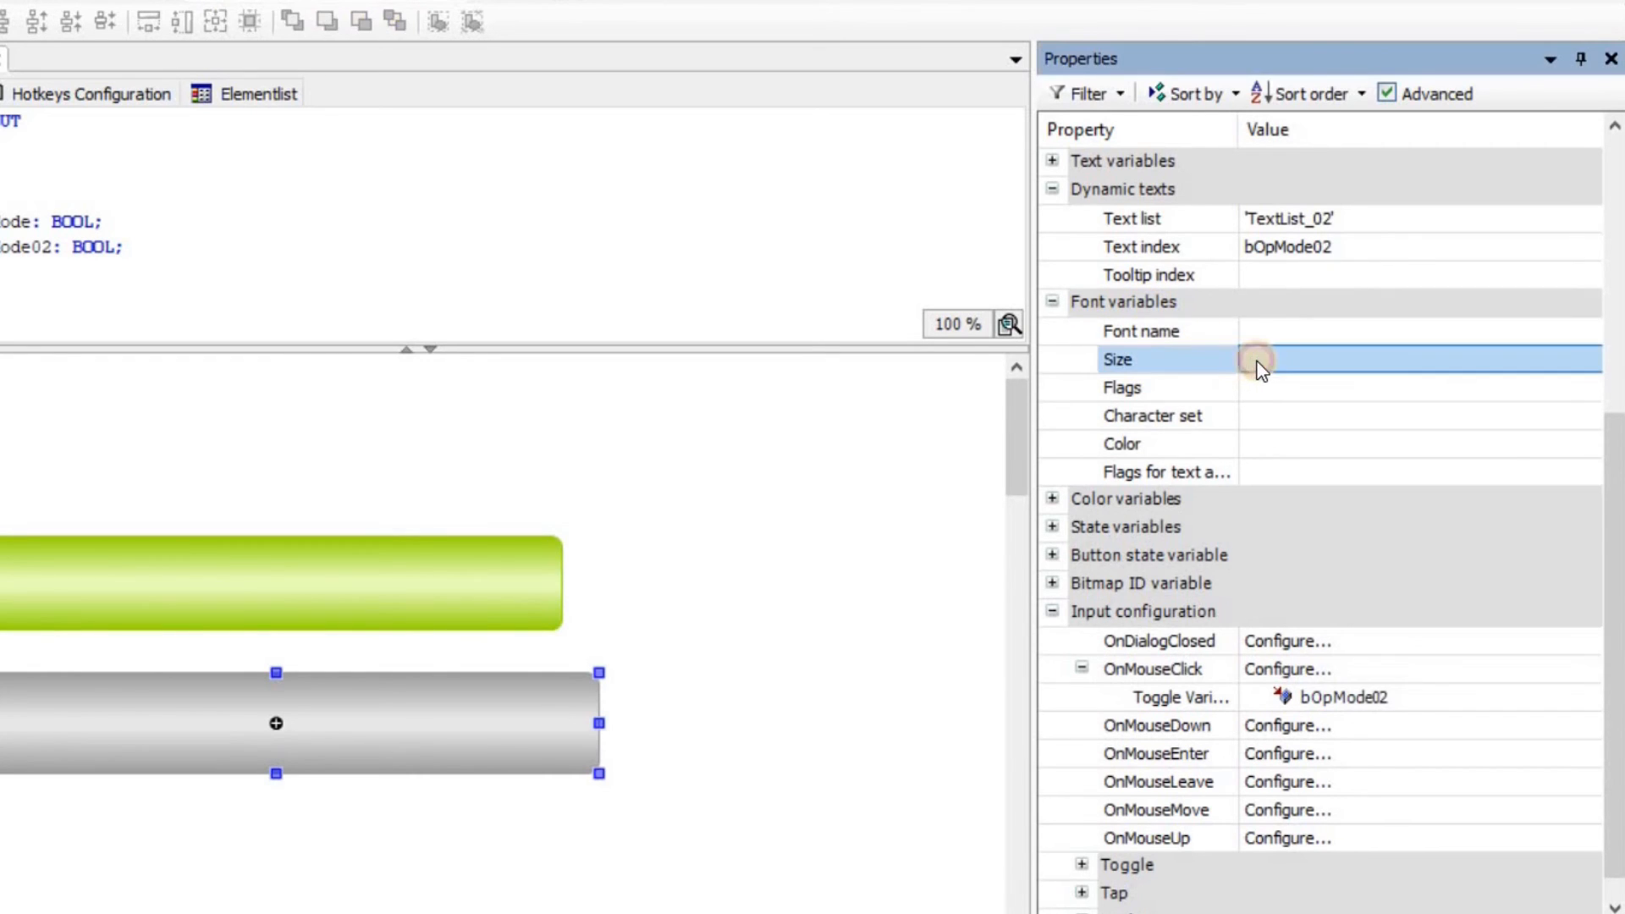
click(1278, 361)
click(1281, 361)
text(28)
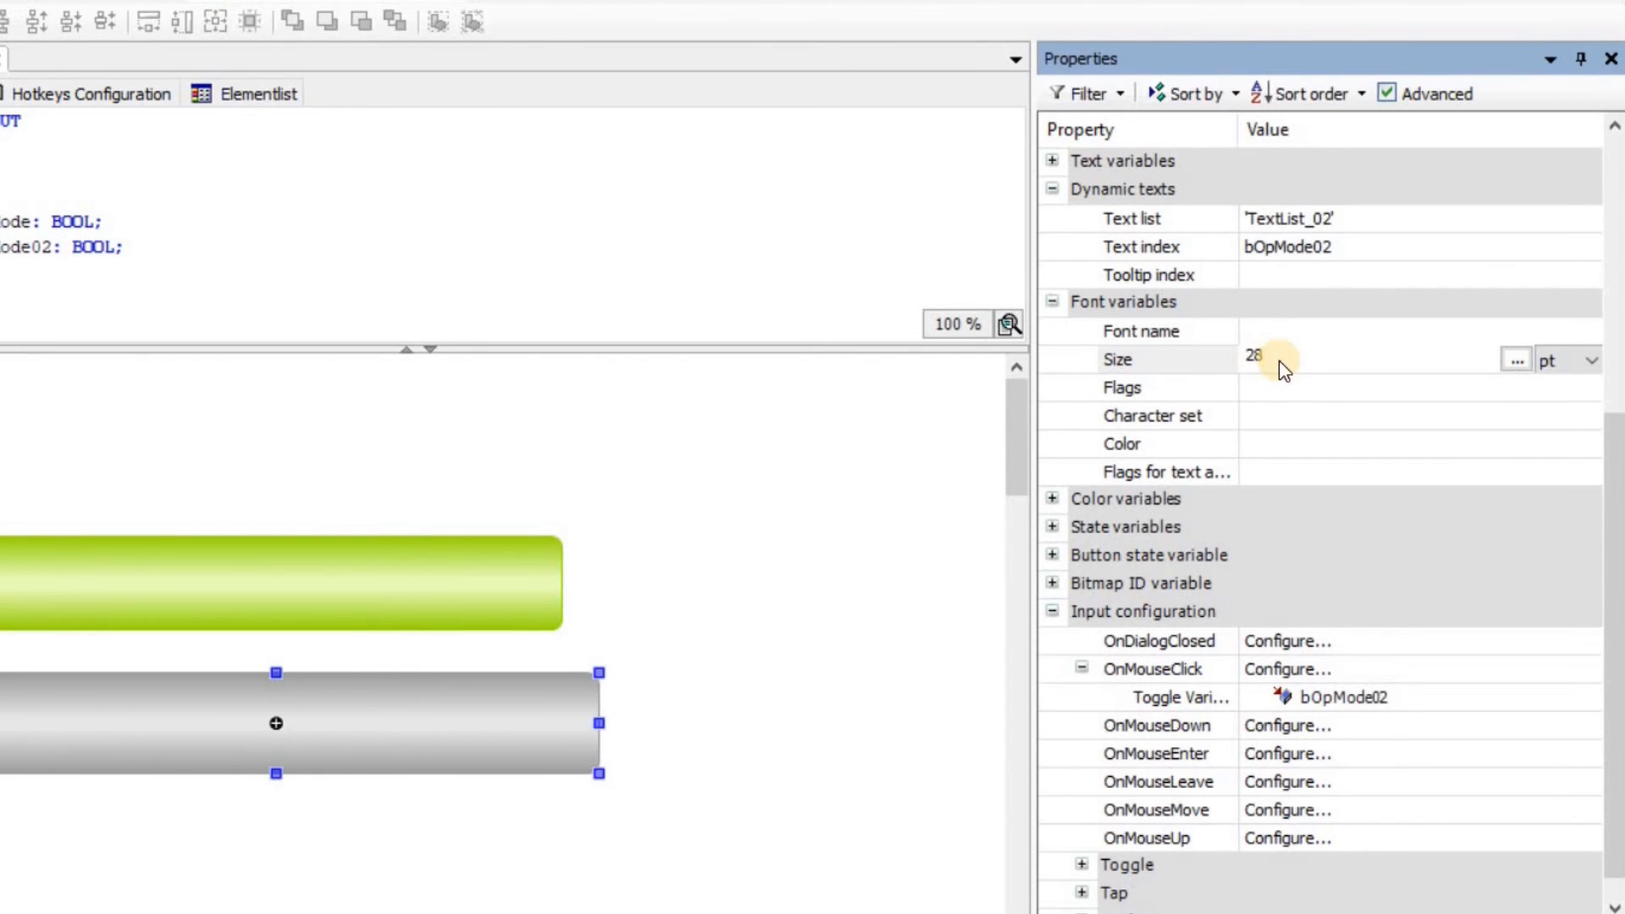
key(Return)
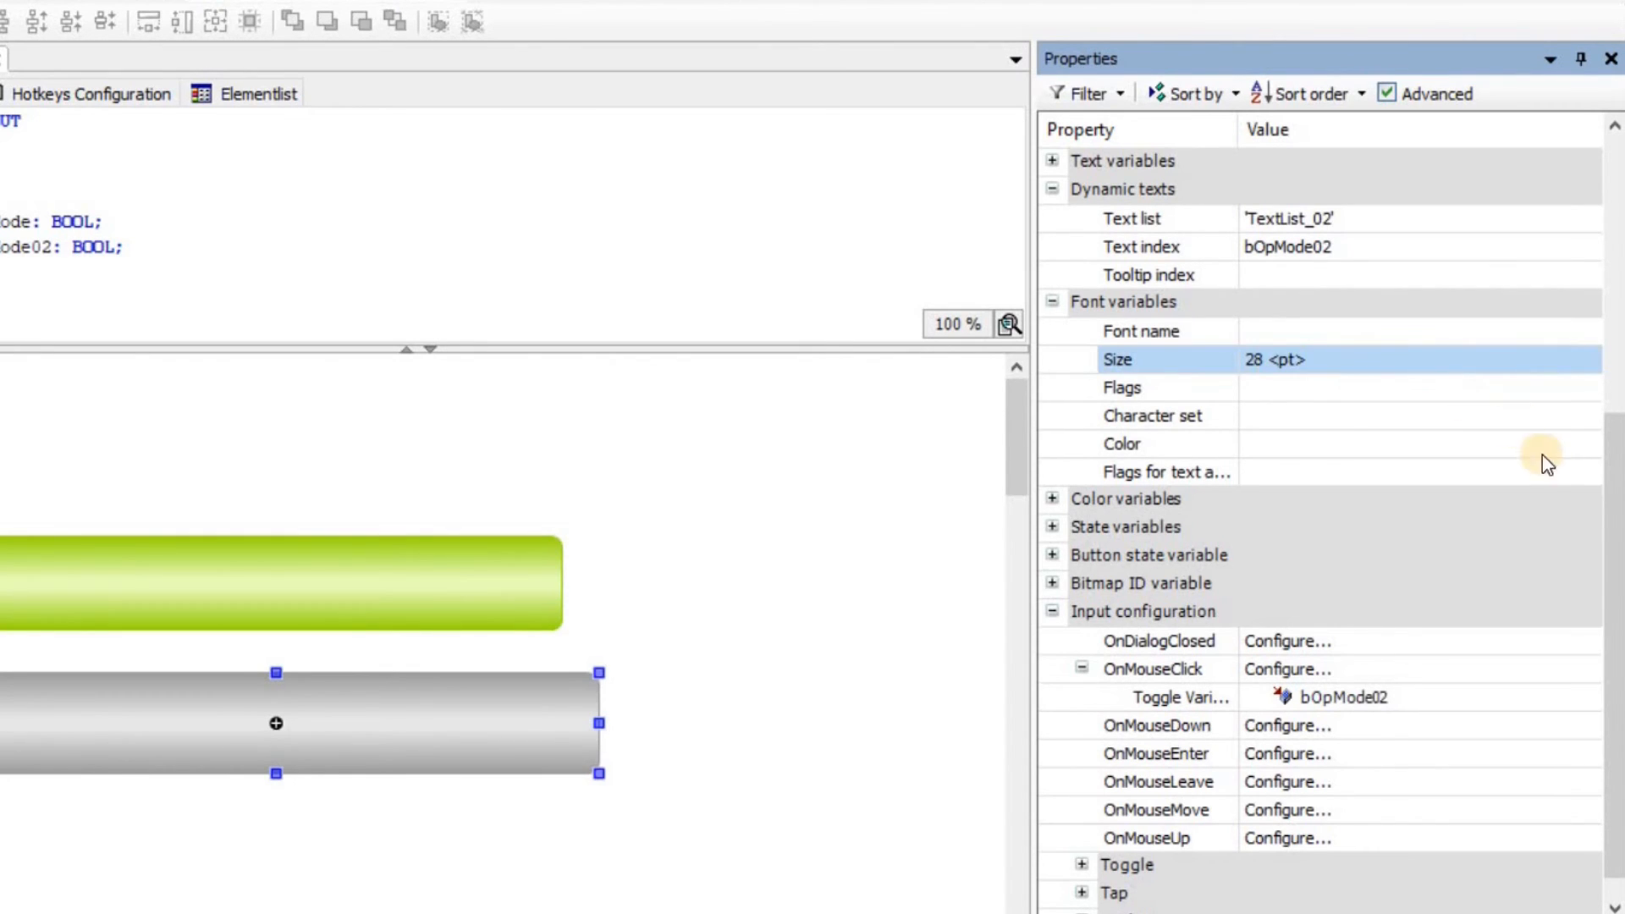
- Set the normal color of the grey button to Blue
drag(1617, 500, 1615, 282)
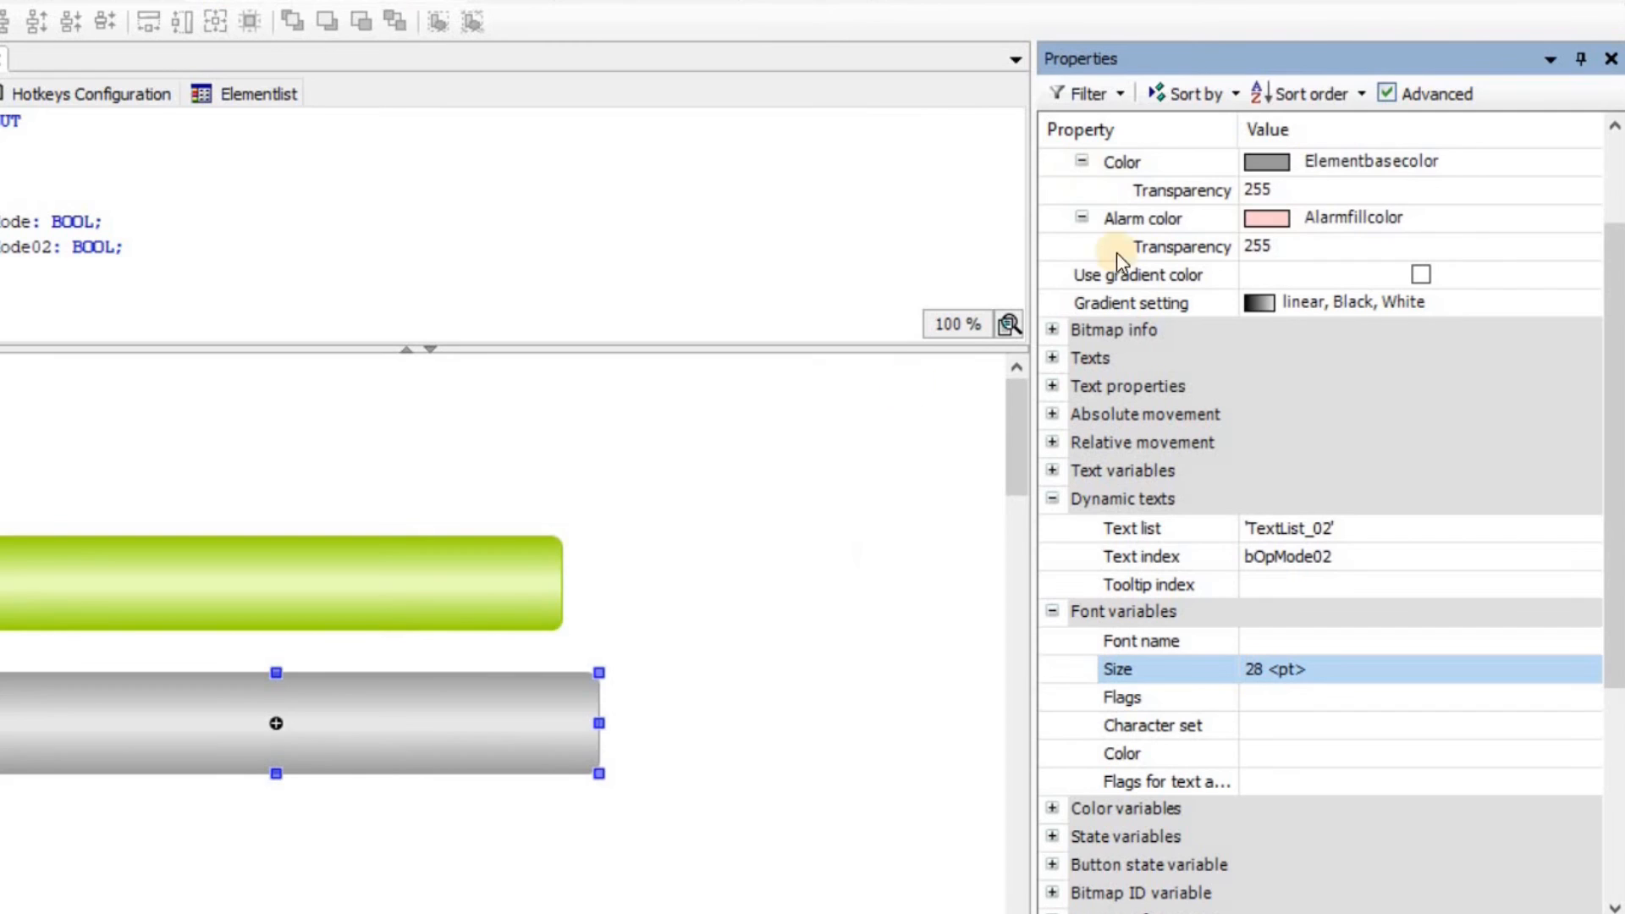
click(1364, 166)
click(1554, 160)
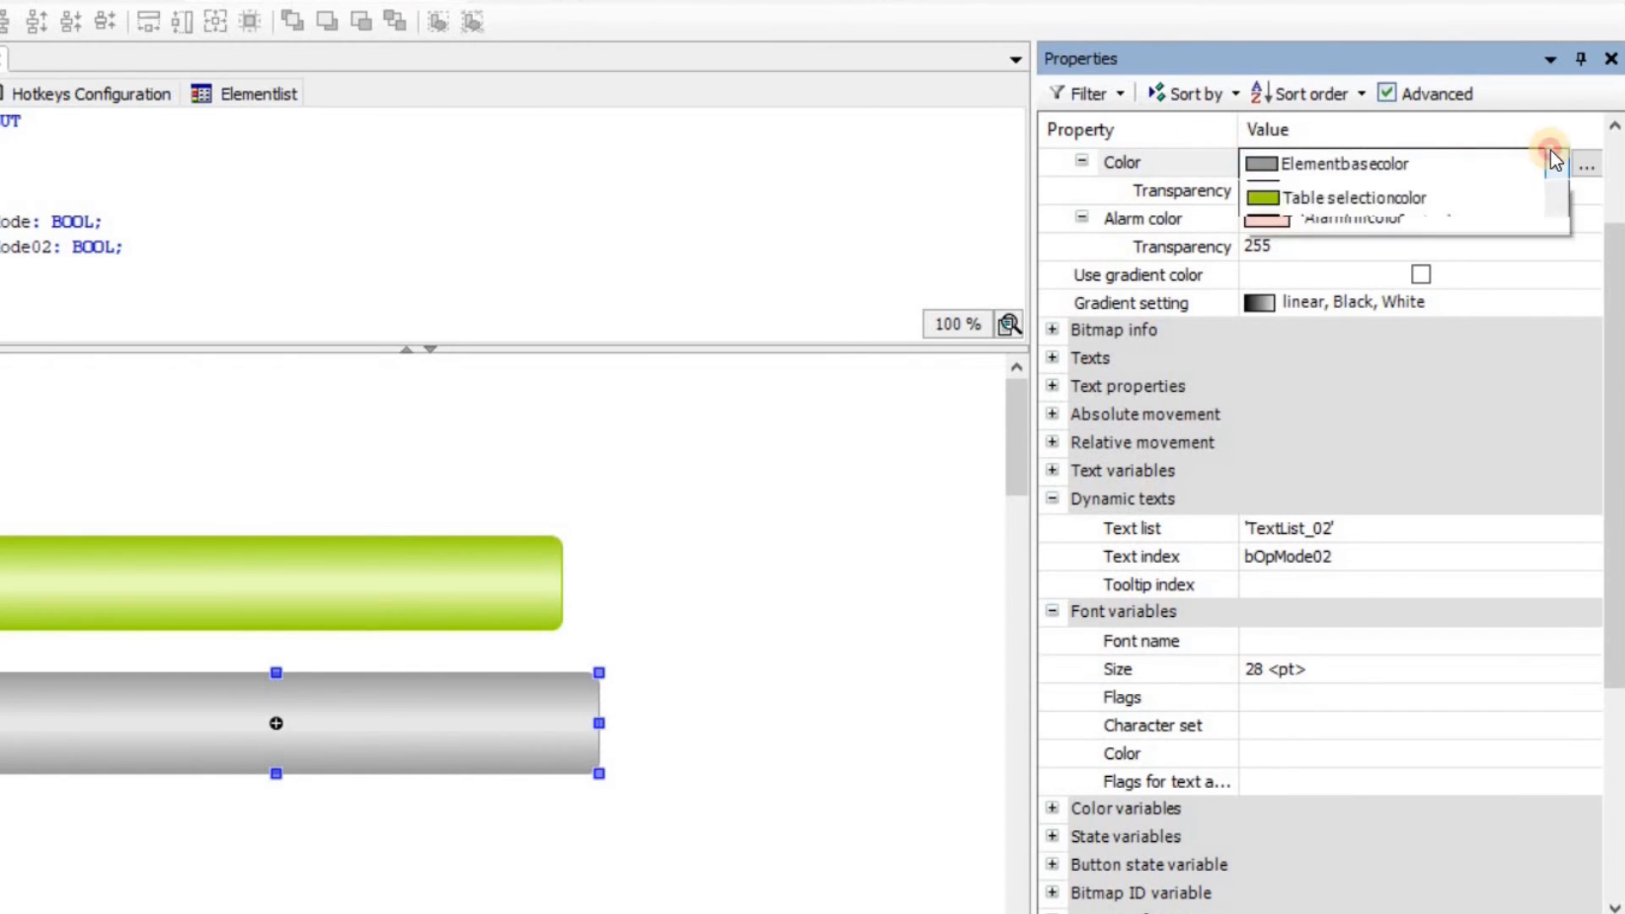
drag(1561, 271, 1566, 227)
click(1389, 313)
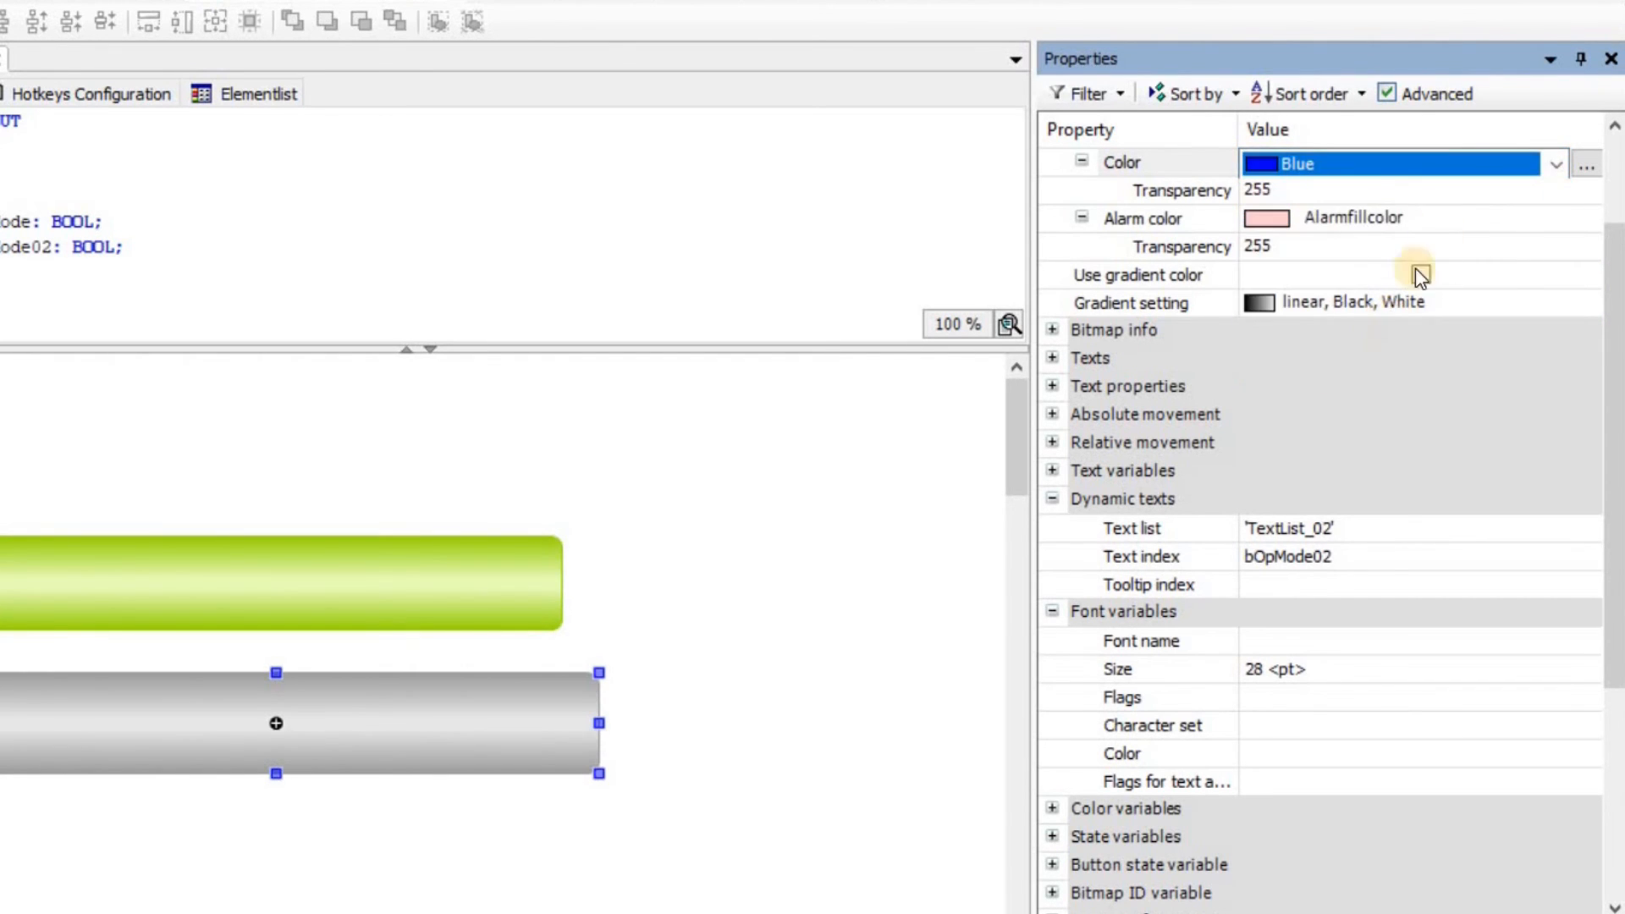
- Set the lower button's alarm color to Red
click(1499, 217)
click(1560, 220)
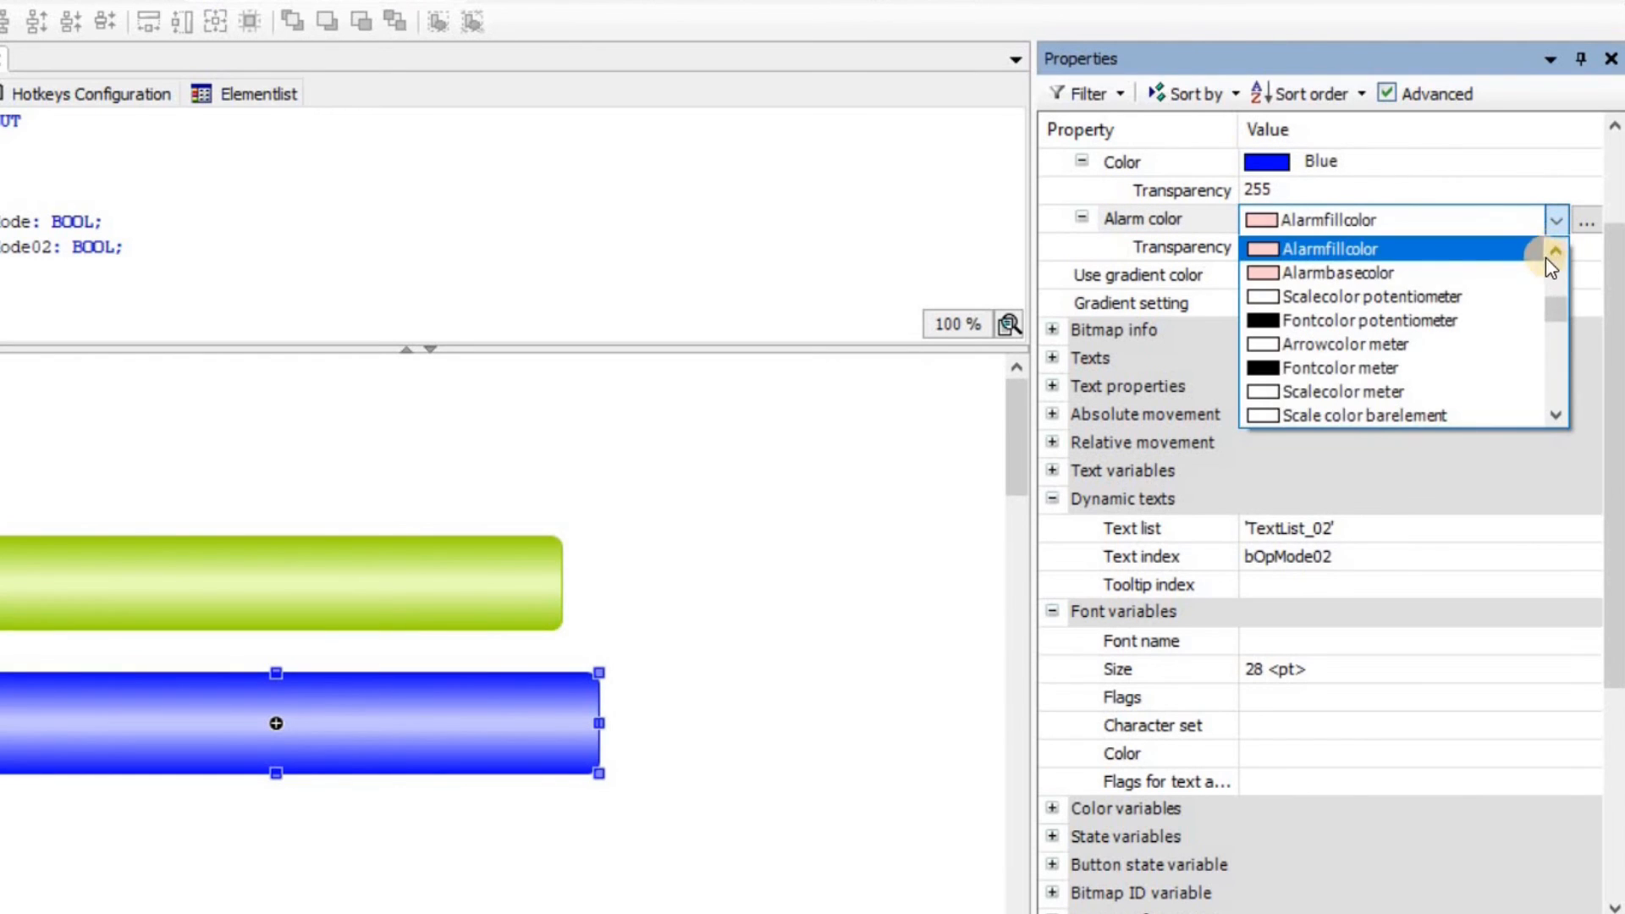
scroll(1563, 303, down, 5)
click(1415, 388)
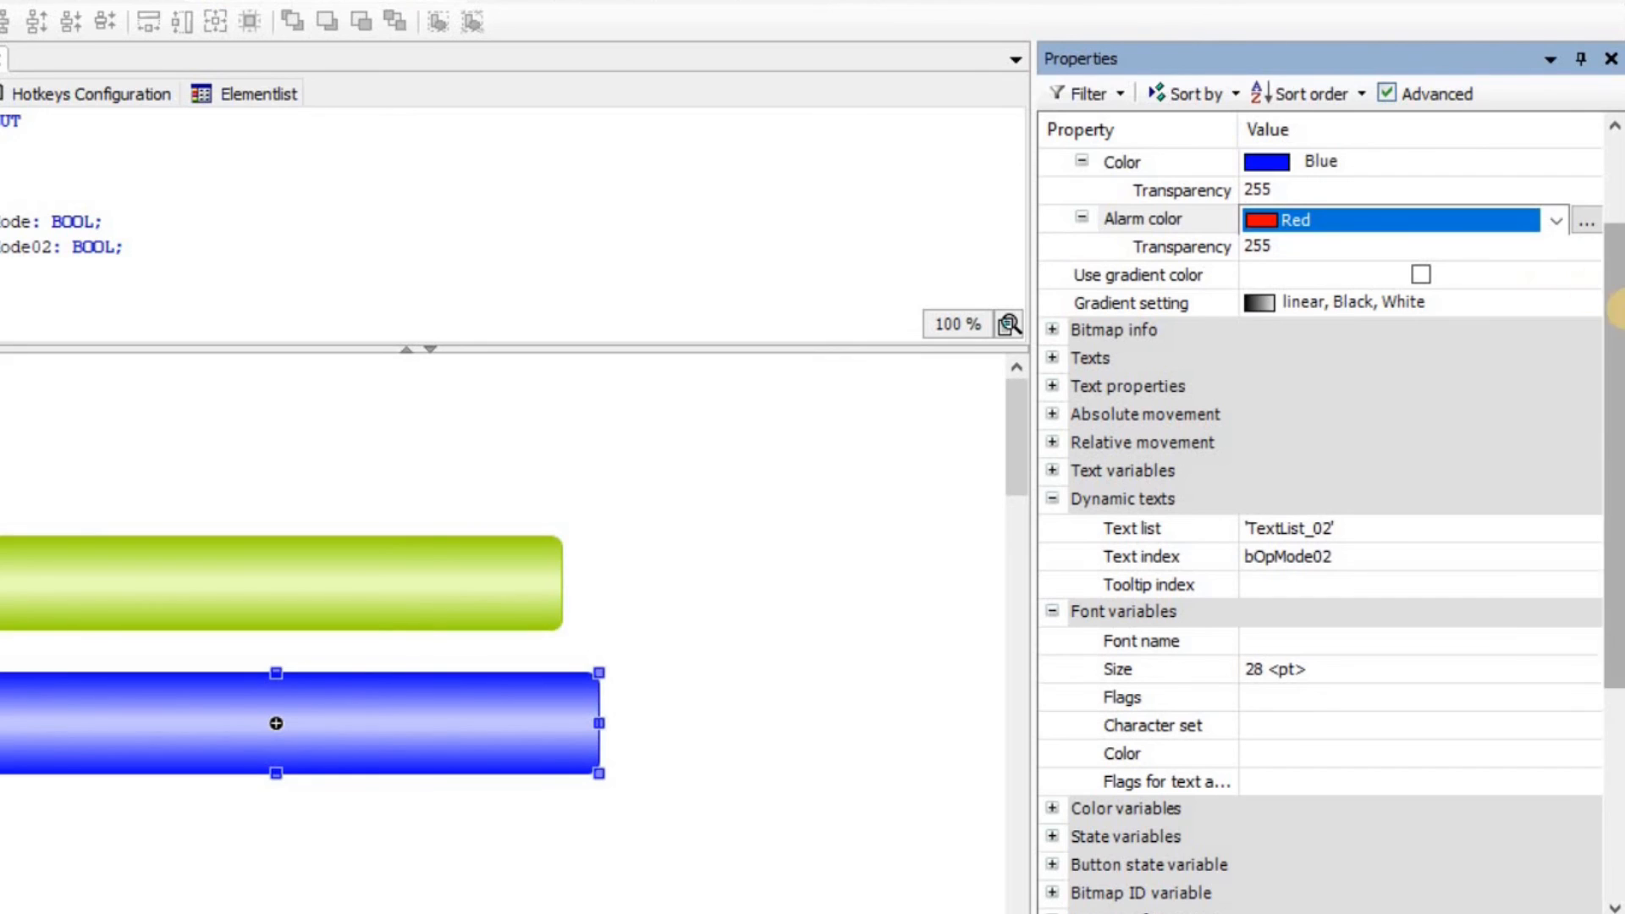
click(1549, 252)
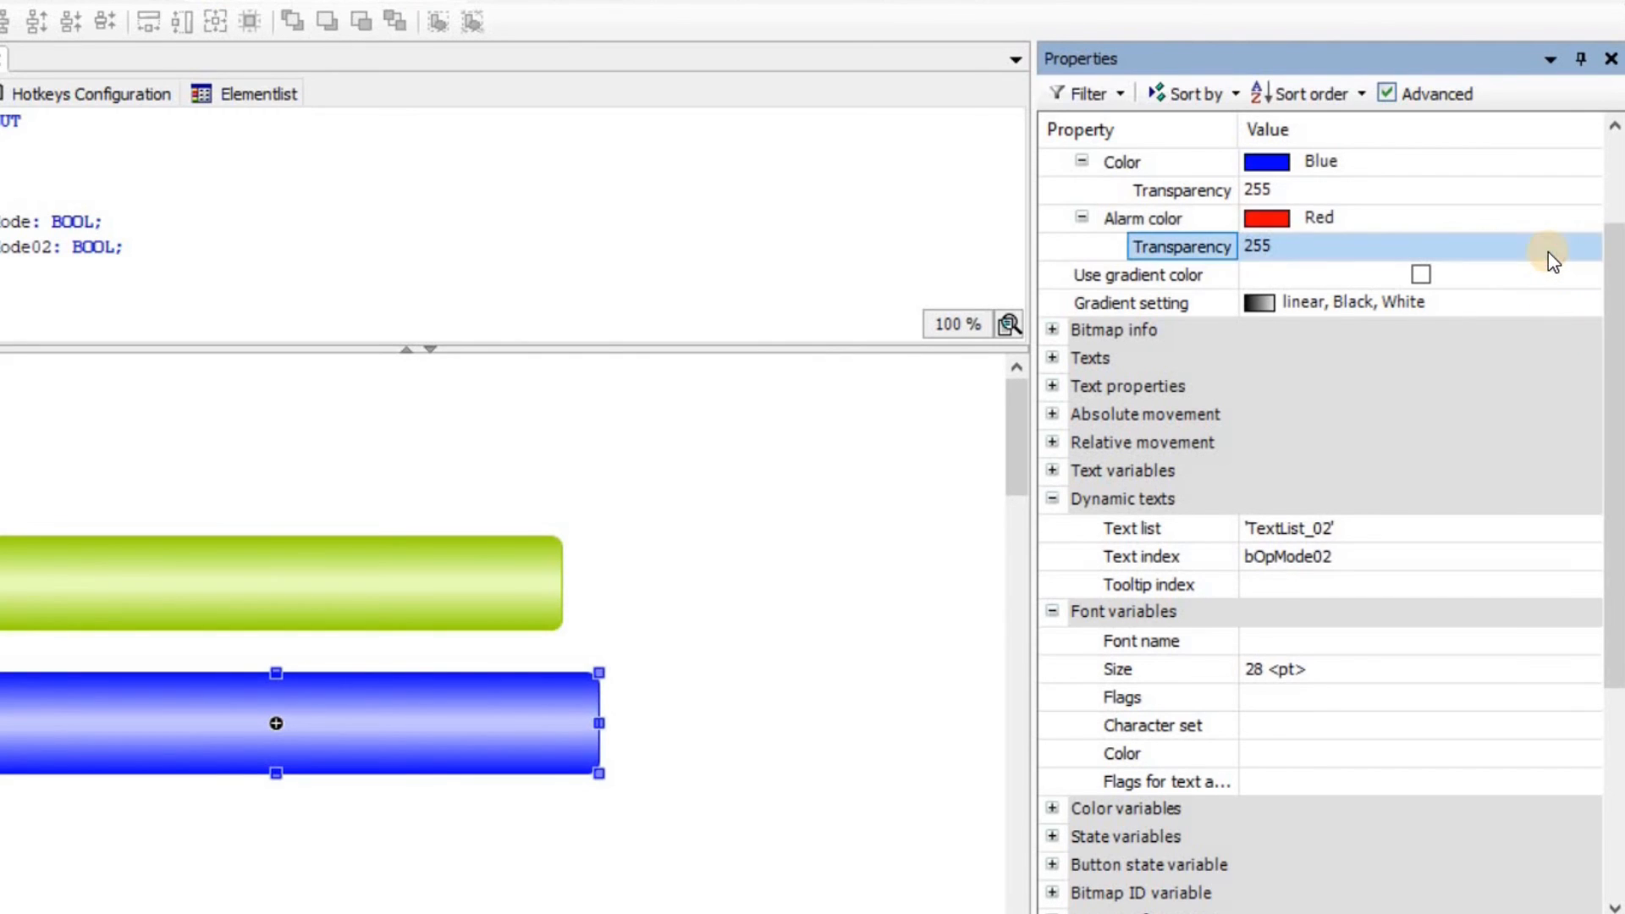
- Assign bOpMode02 as the blue button's toggle color variable under its color variables
drag(1617, 372, 1618, 433)
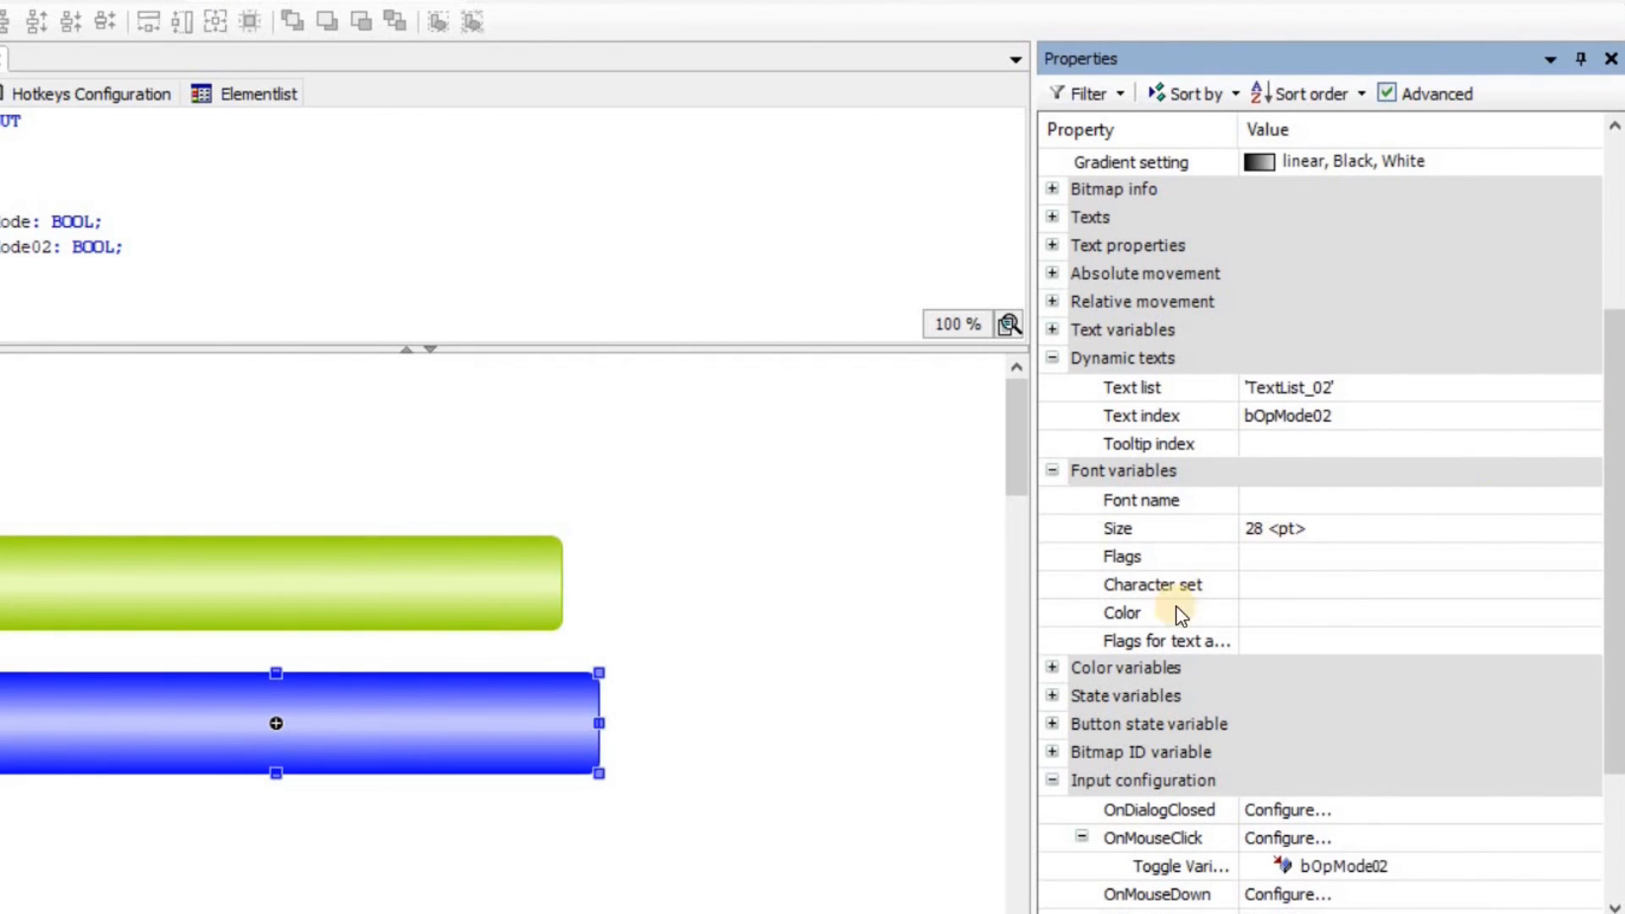
double_click(1185, 668)
click(1383, 696)
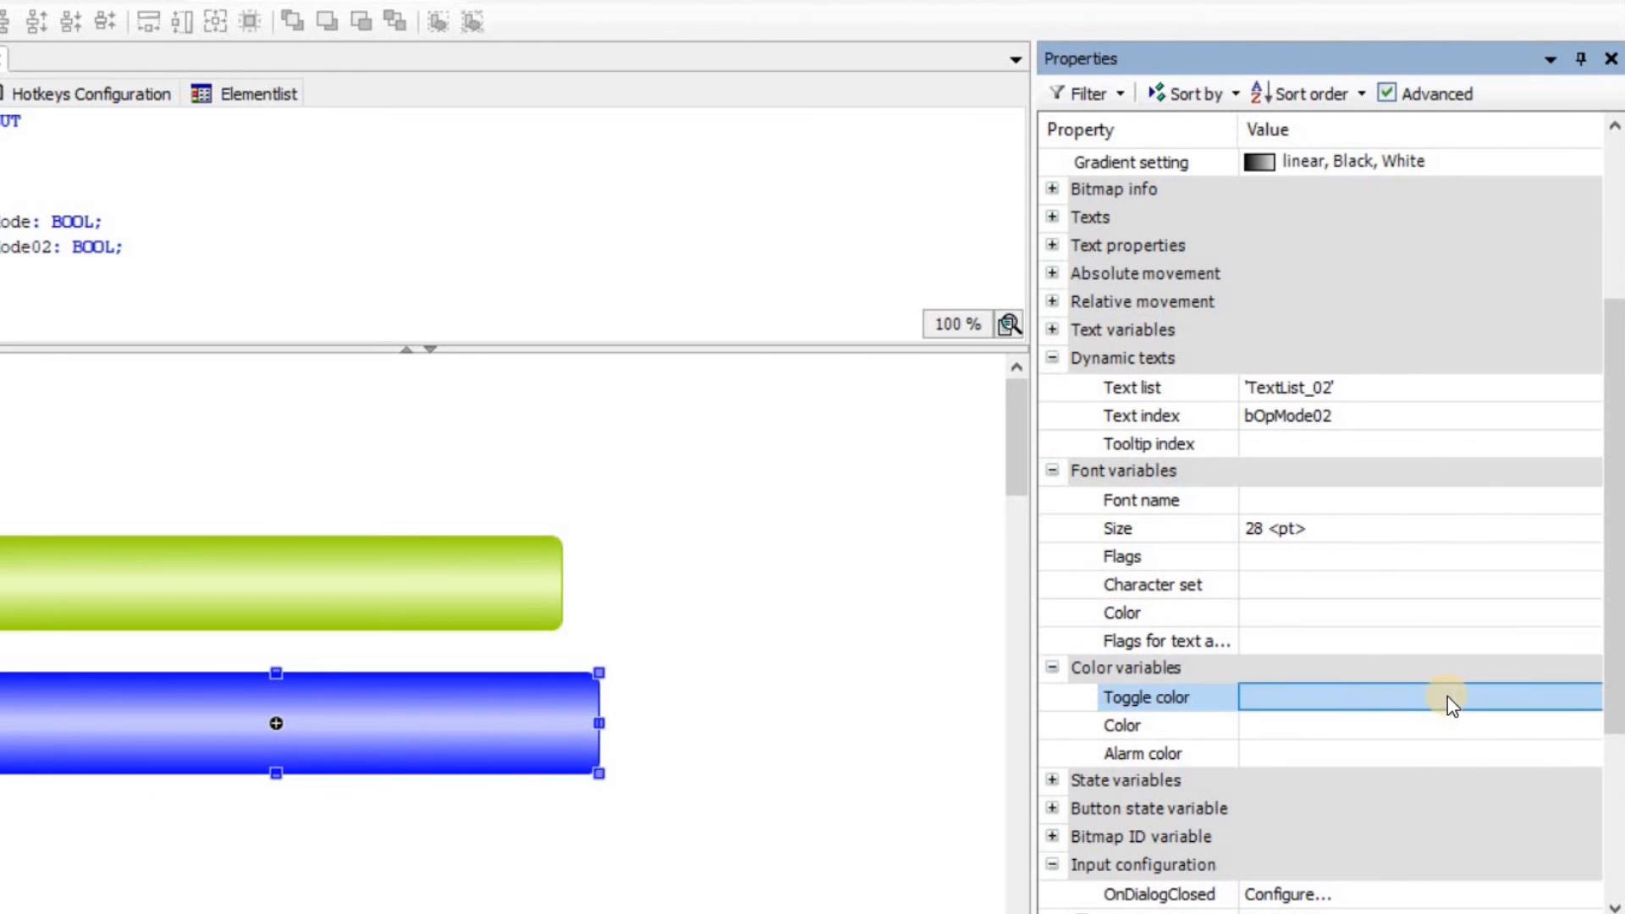
click(1587, 699)
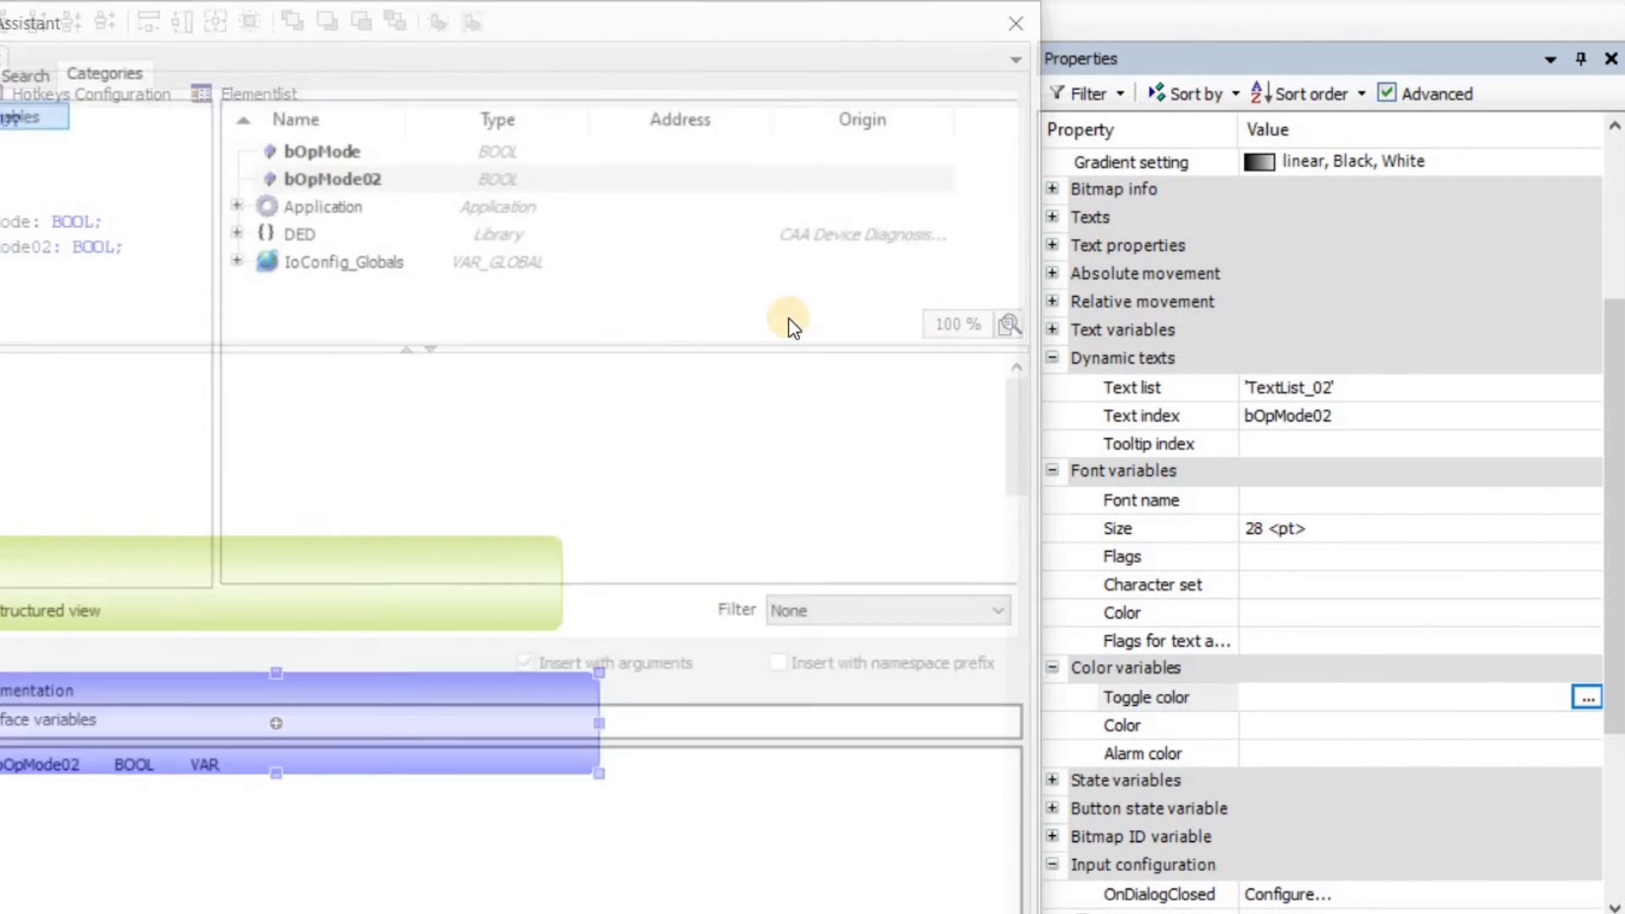
double_click(351, 179)
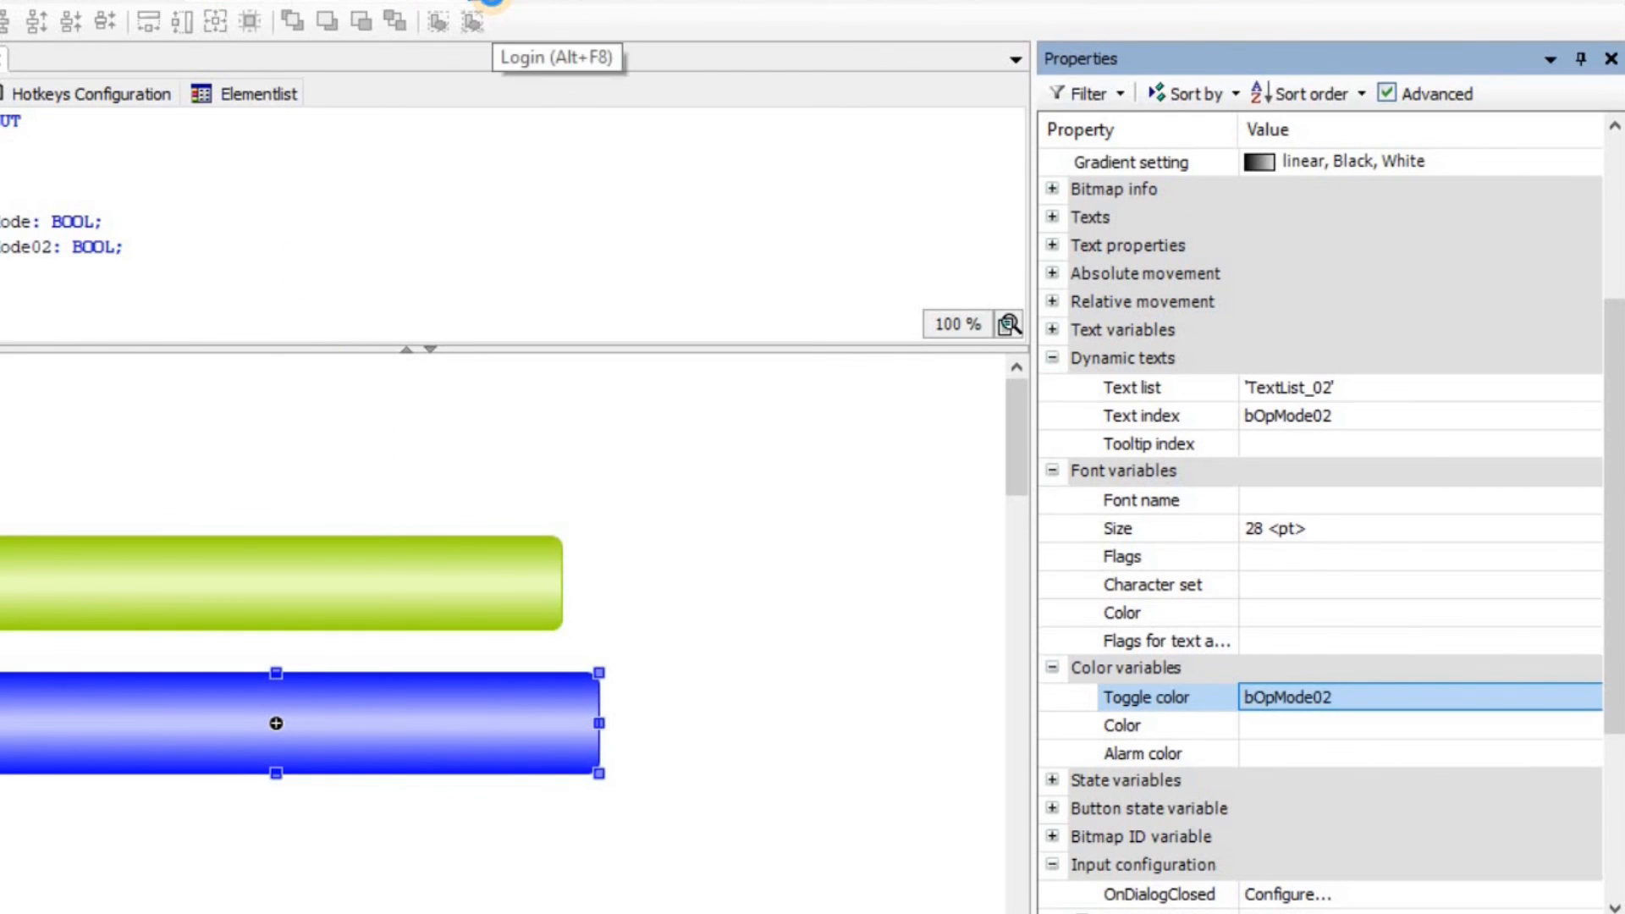
- Log in to the application again and toggle the ON/OFF button to test its text size and colors
click(495, 15)
click(197, 627)
click(279, 542)
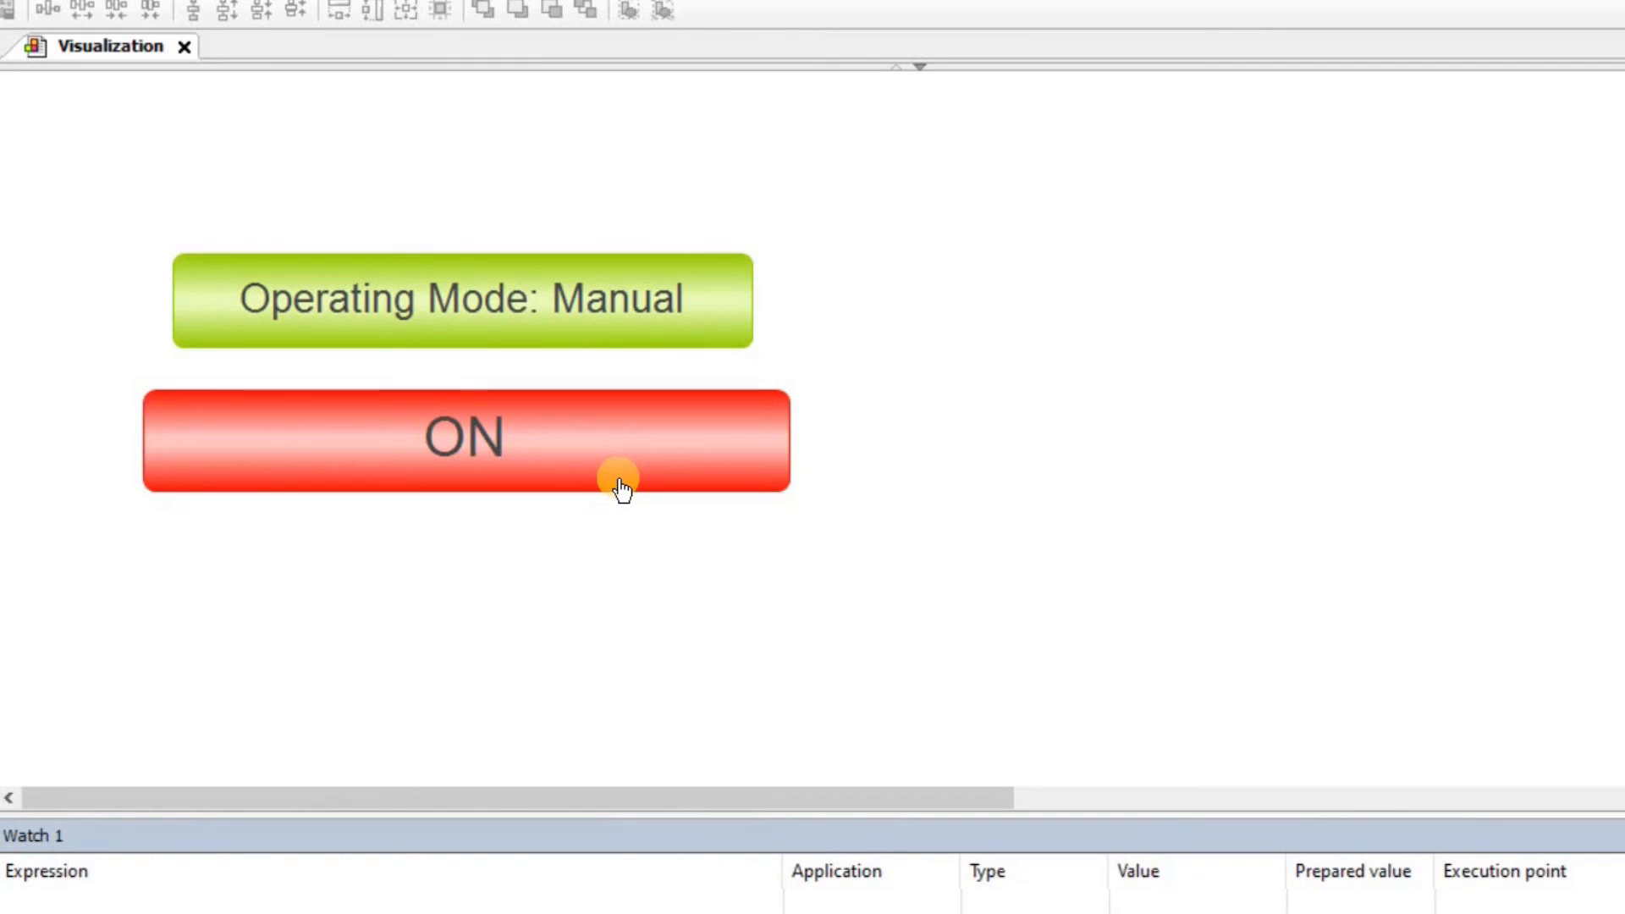
click(622, 489)
click(622, 488)
click(563, 480)
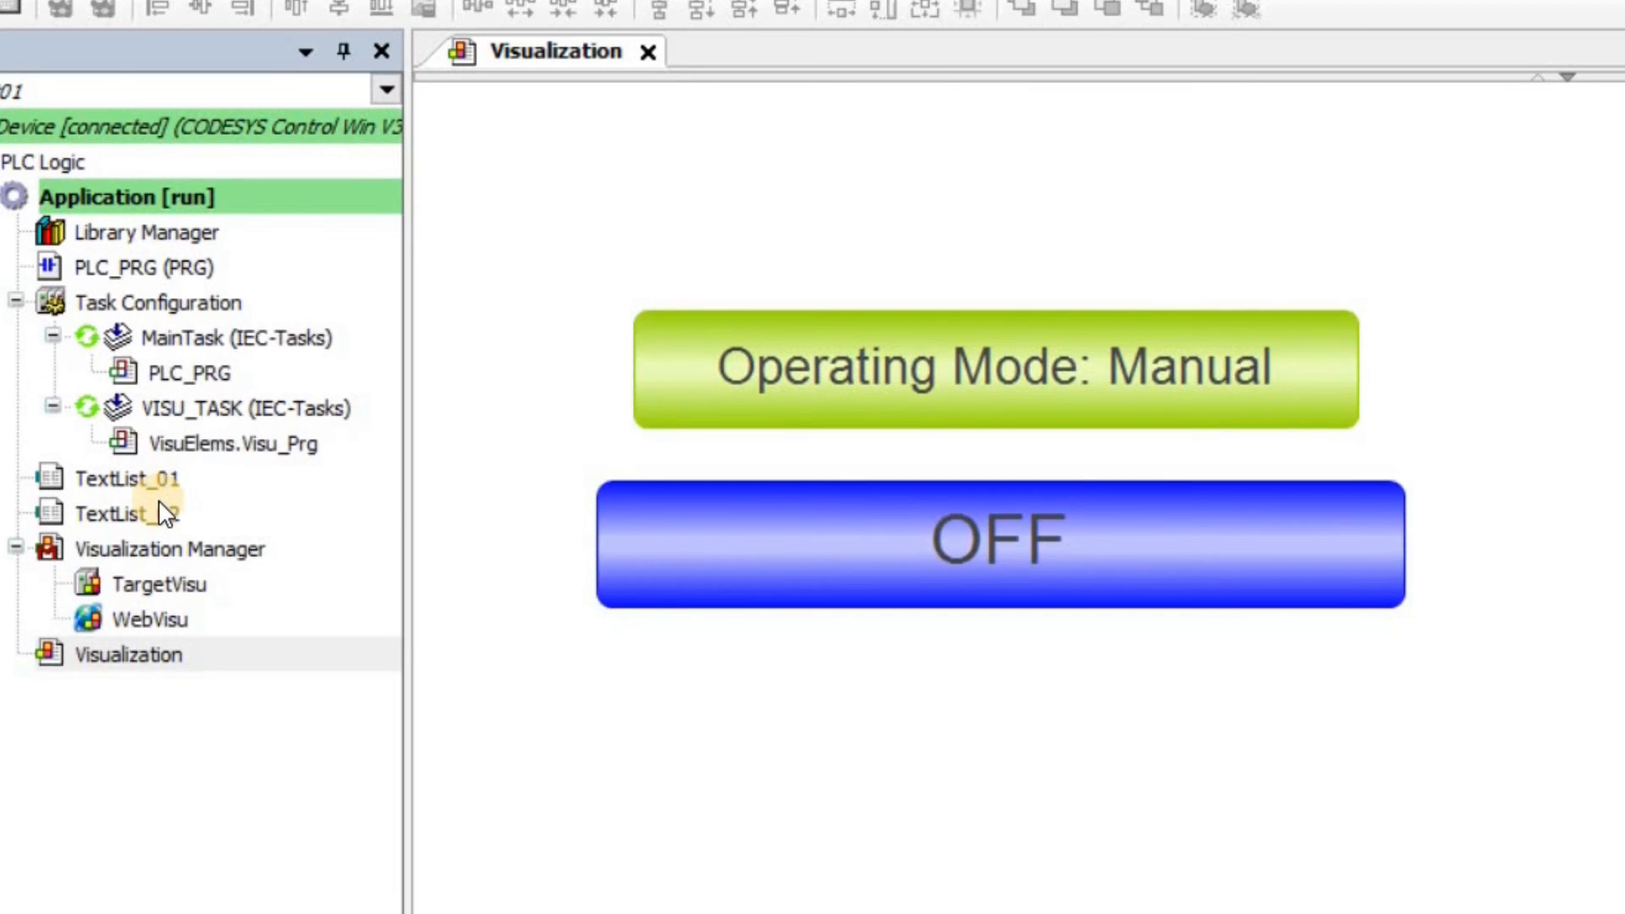
- Review the entries of TextList_02, return to the visualization and toggle both buttons
click(161, 512)
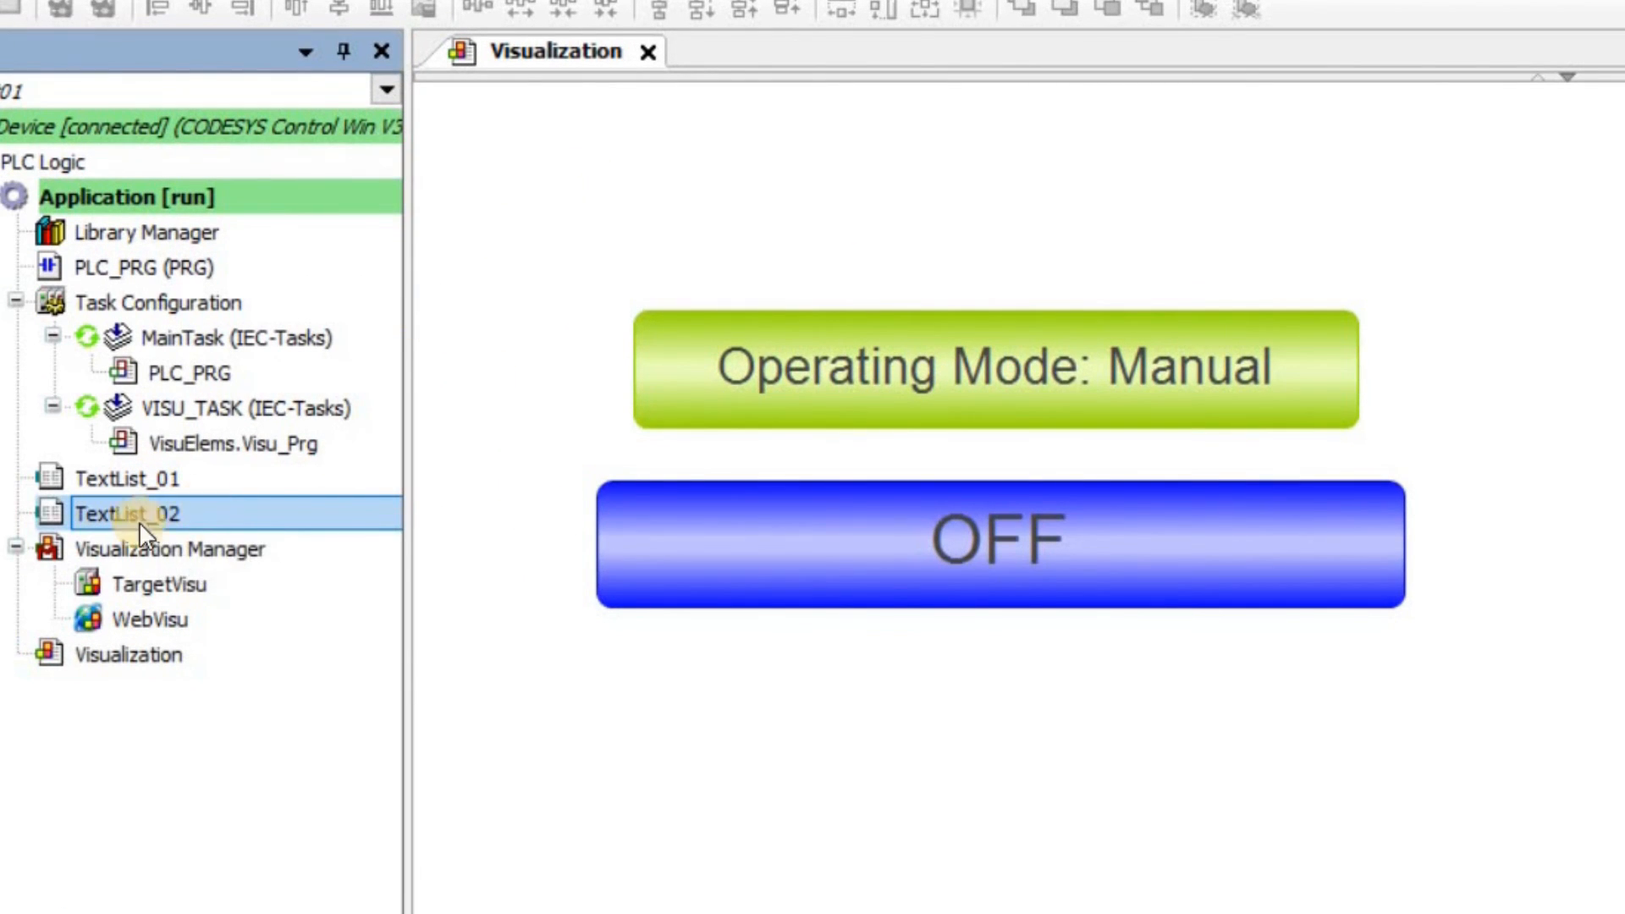
double_click(135, 516)
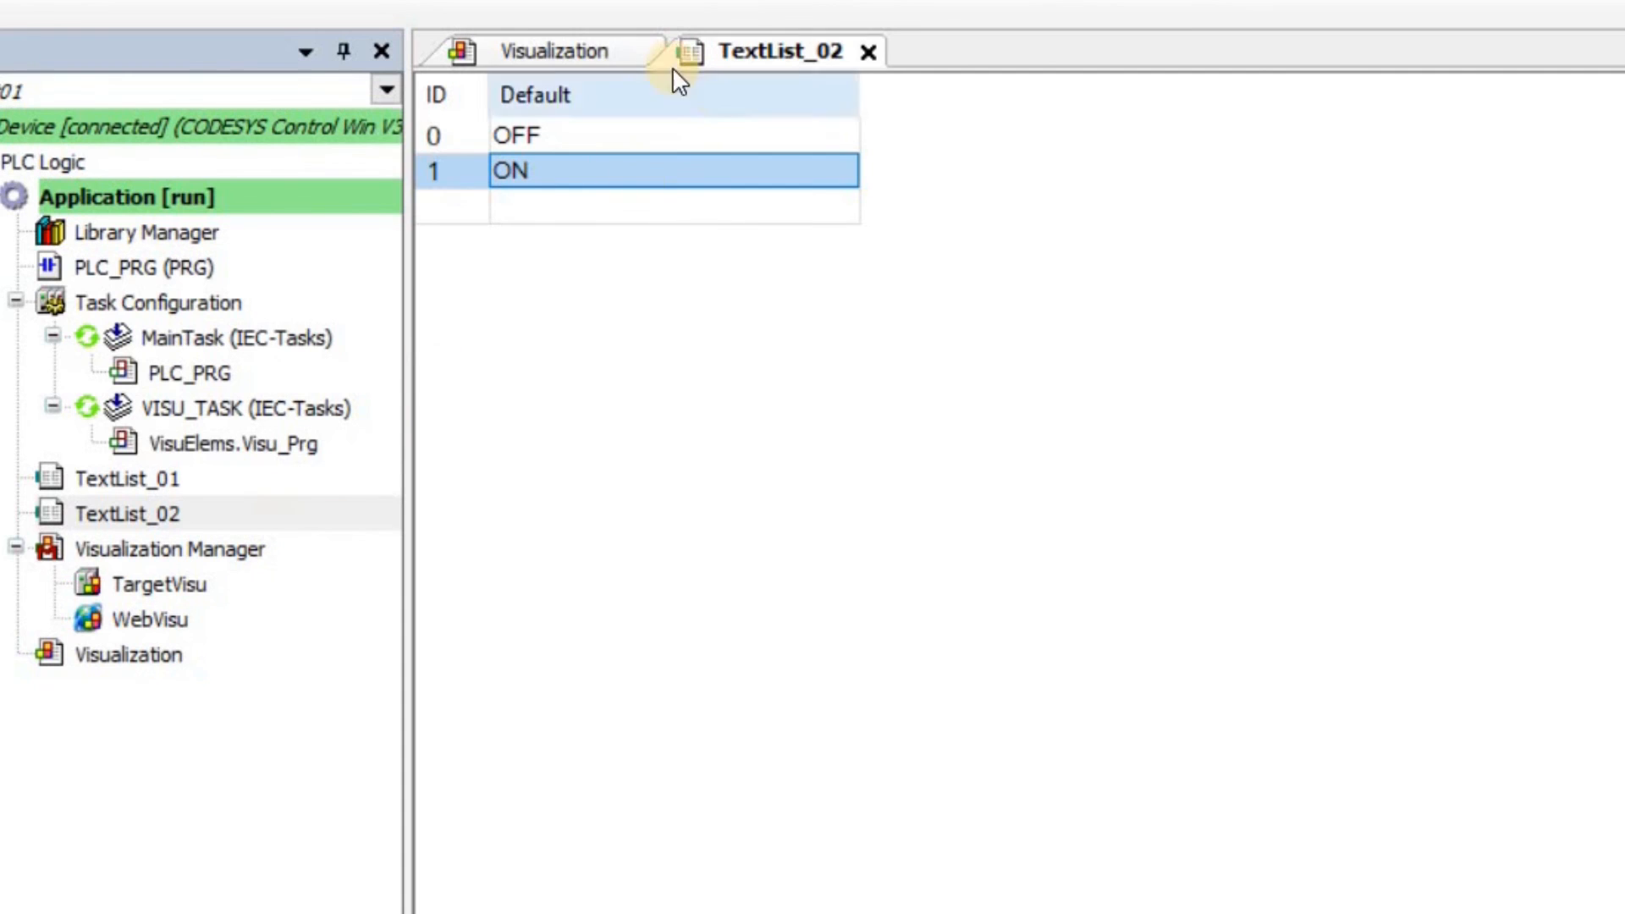
click(581, 47)
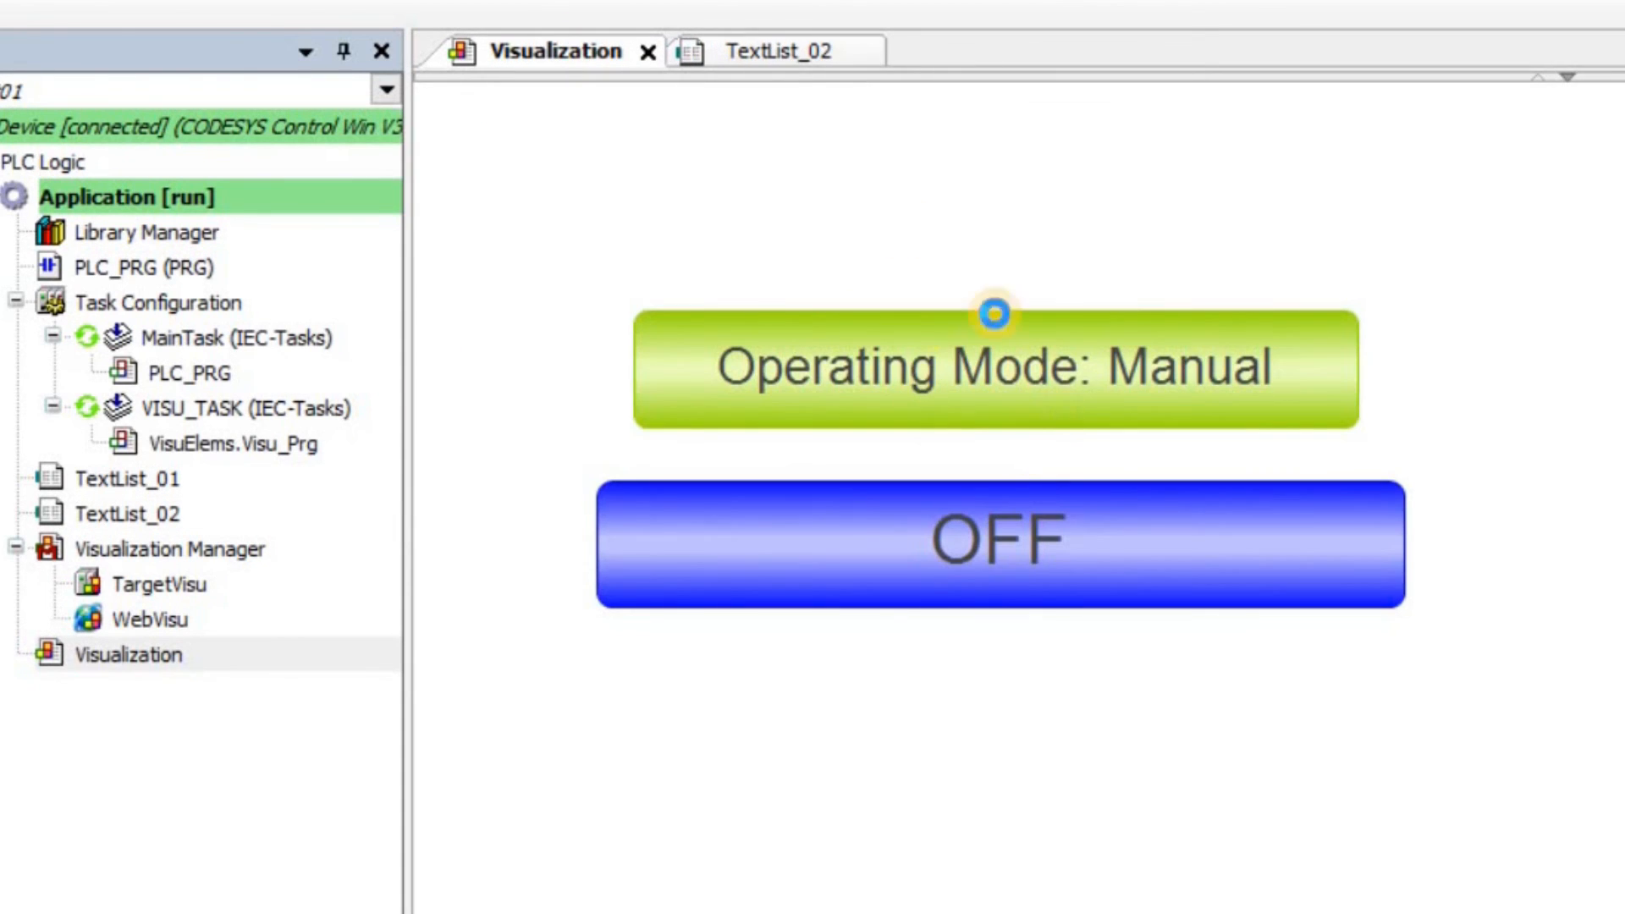
click(1171, 559)
click(1219, 412)
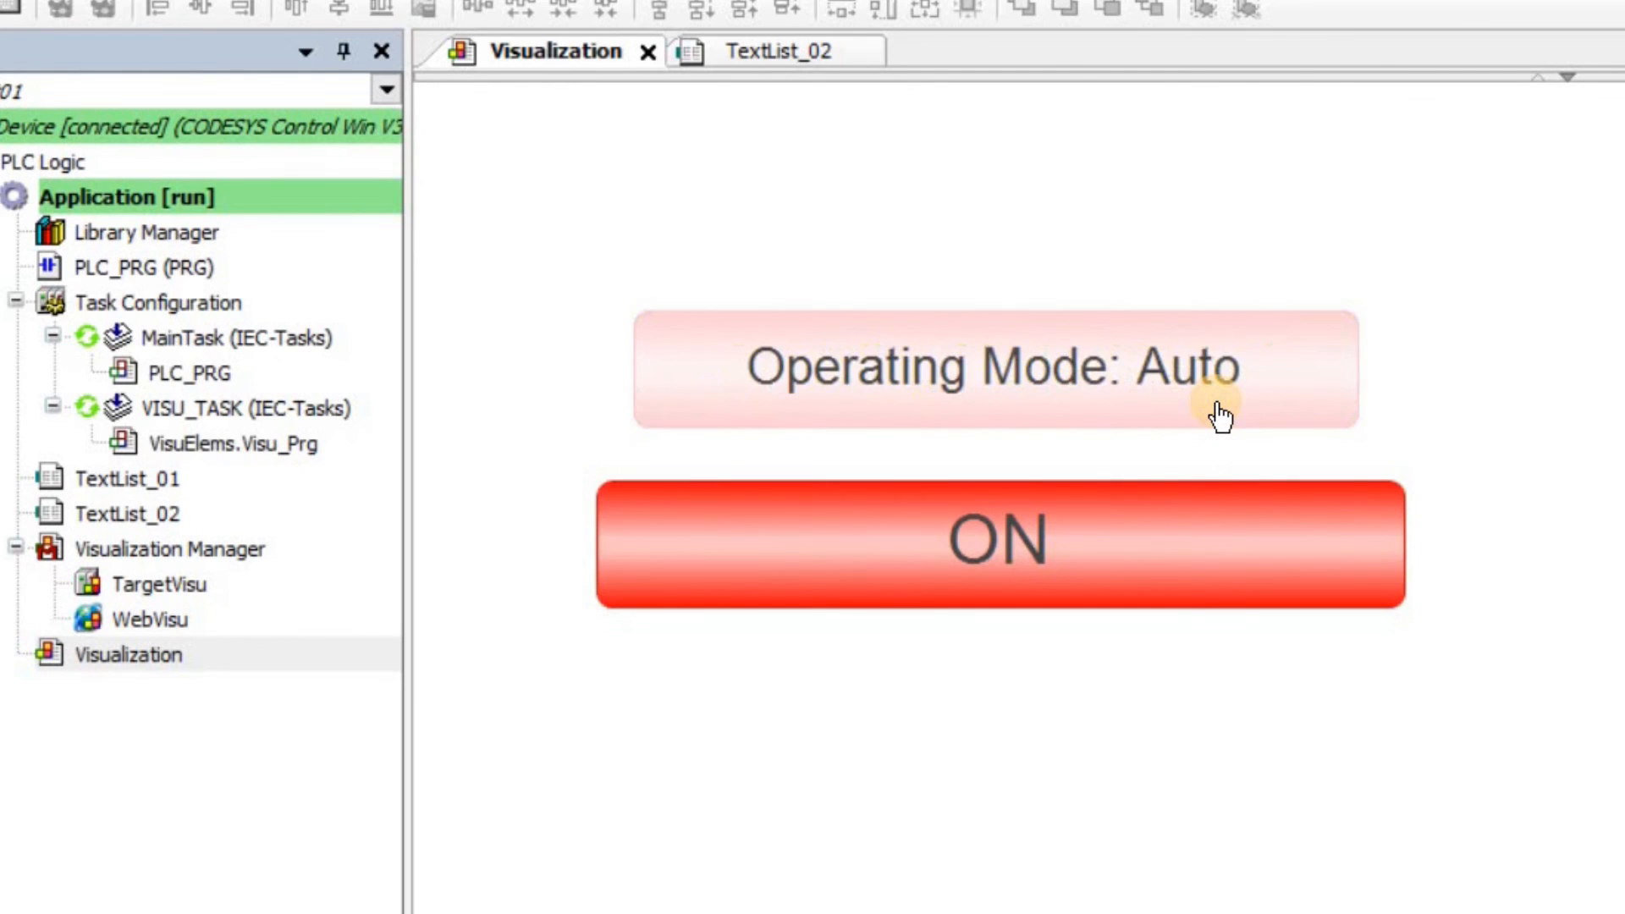